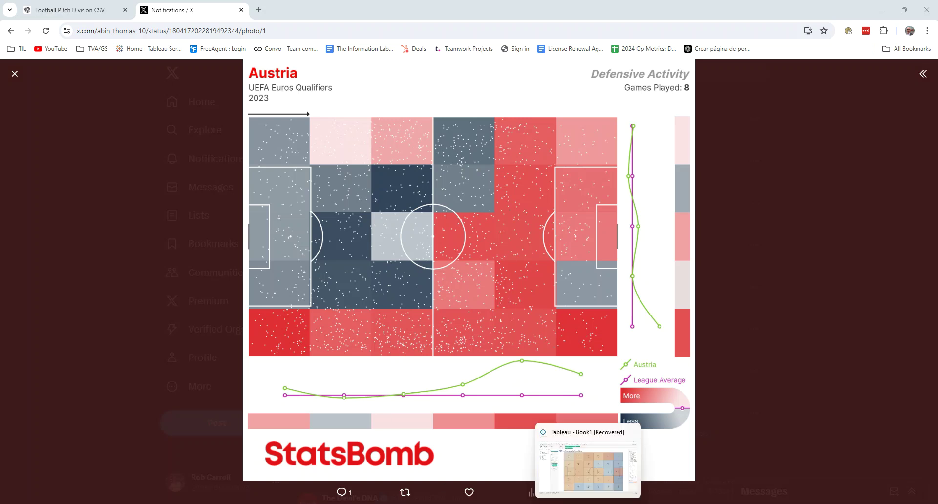
- Leave the StatsBomb Austria reference heatmap on X and bring the Tableau workbook forward
{"action": "left_click", "coordinate": [588, 503]}
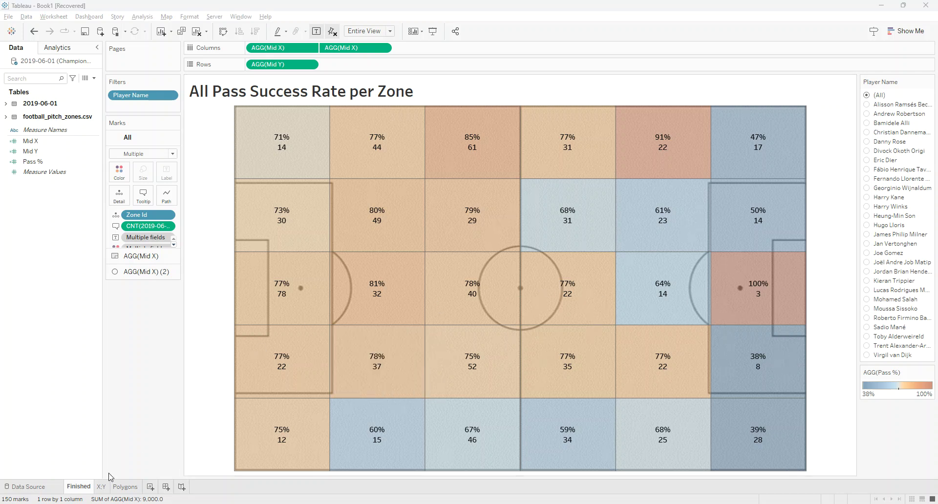
- Compare the X;Y pass scatter, with its top-left corner passes selected, against the Finished heatmap
{"action": "left_click", "coordinate": [102, 488]}
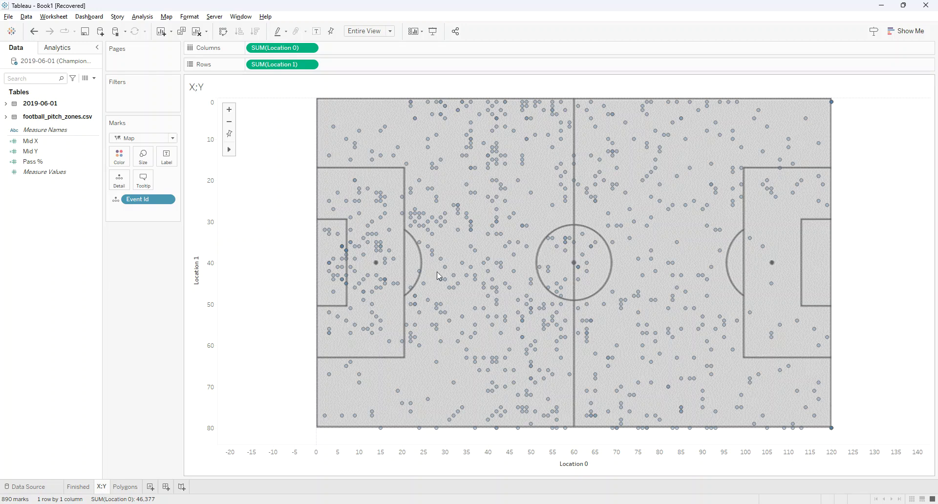
{"action": "left_click_drag", "start_coordinate": [318, 168], "coordinate": [422, 104]}
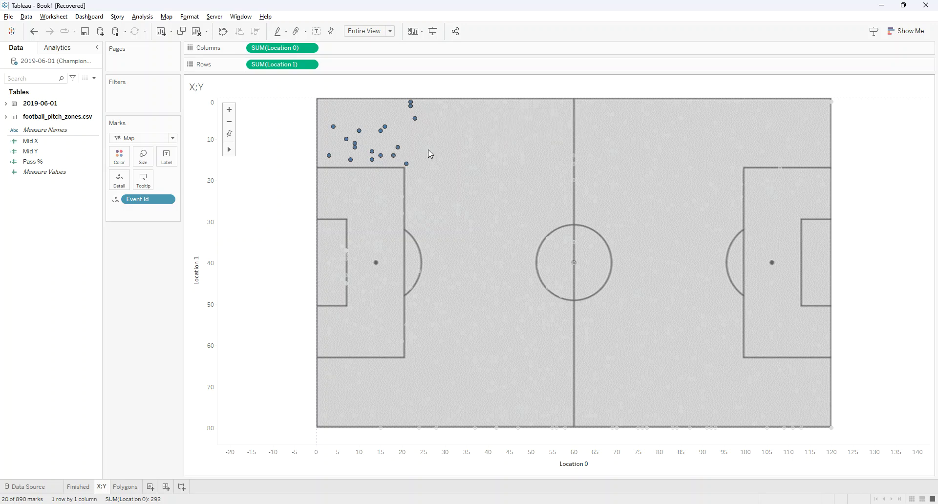
{"action": "mouse_move", "coordinate": [428, 150]}
{"action": "left_click", "coordinate": [78, 487]}
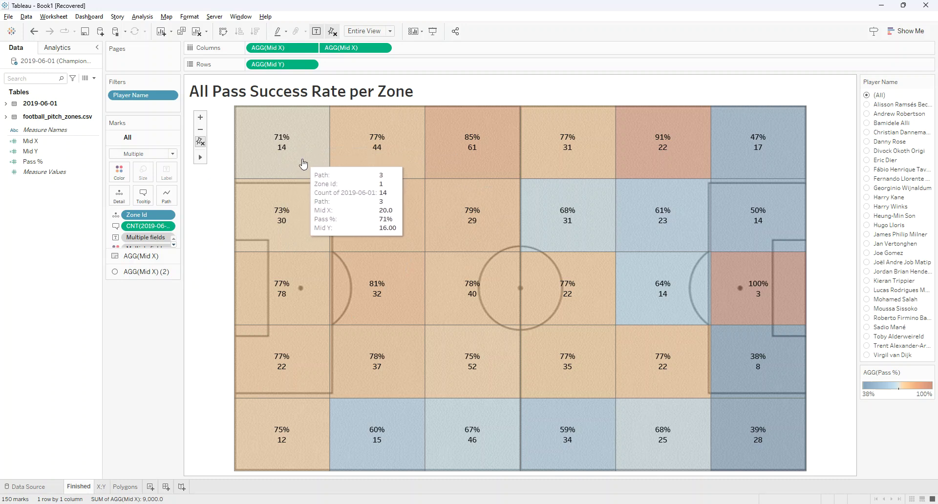
{"action": "left_click", "coordinate": [104, 488]}
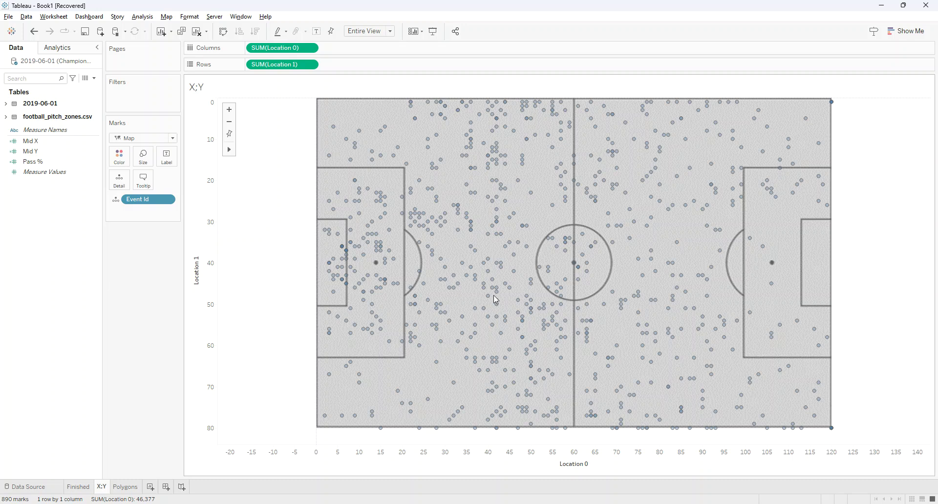
- On the Polygons sheet, inspect the top-left zone polygon's corner-point tooltip, then deselect it
{"action": "left_click", "coordinate": [128, 492]}
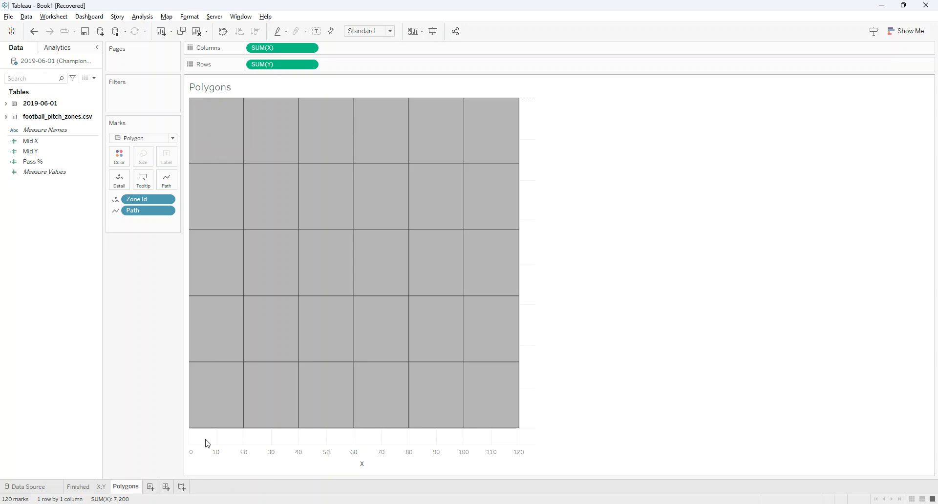
{"action": "left_click", "coordinate": [226, 149]}
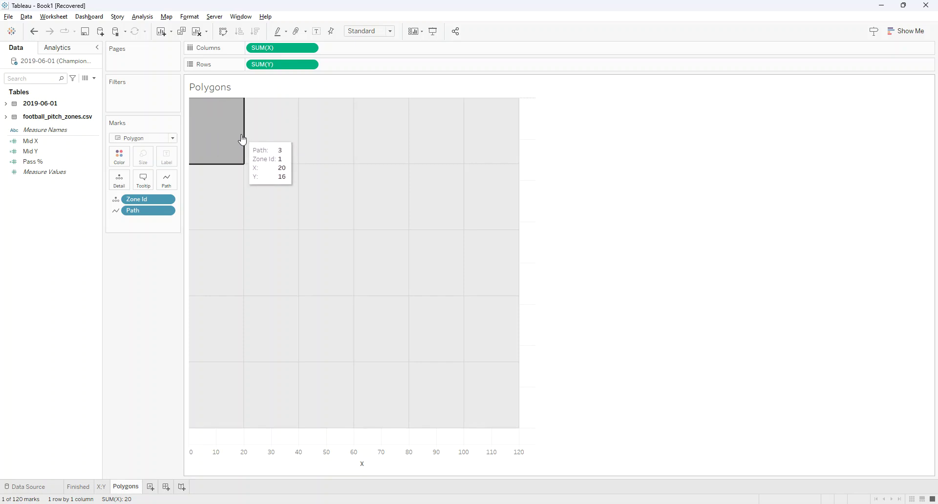
{"action": "mouse_move", "coordinate": [241, 168]}
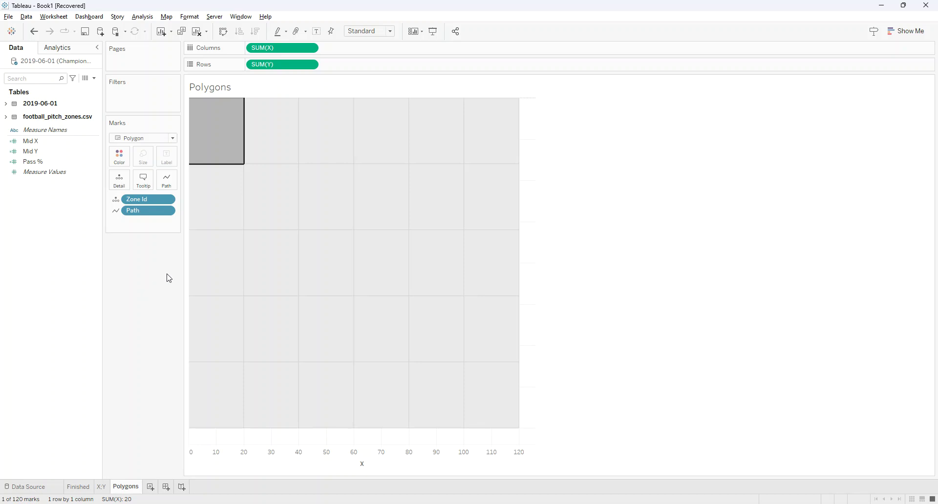
{"action": "mouse_move", "coordinate": [213, 126]}
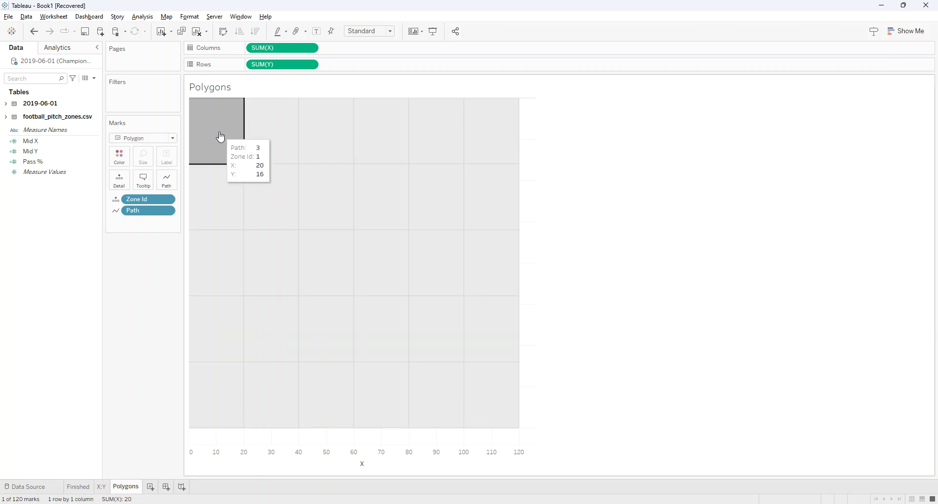
{"action": "left_click", "coordinate": [137, 332]}
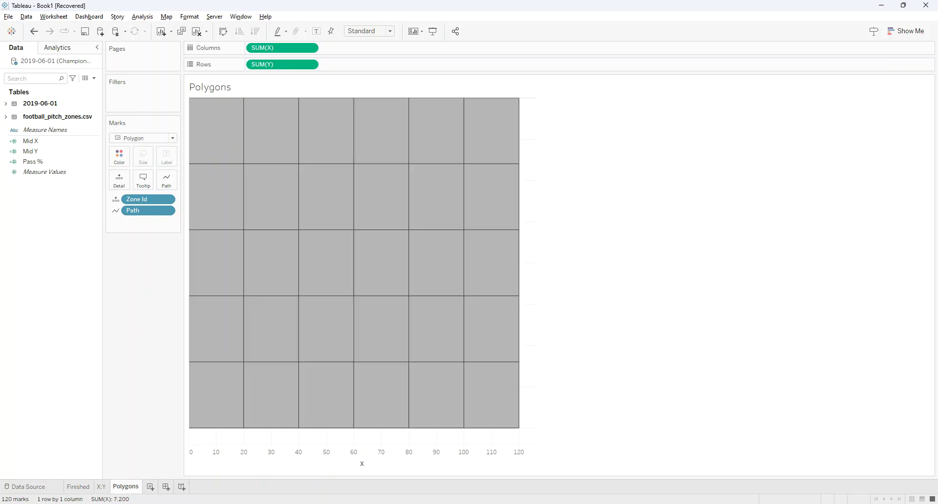
- In Notepad, review the football_pitch_zones.csv corner rows for zones 1 and 2
{"action": "left_click", "coordinate": [567, 471]}
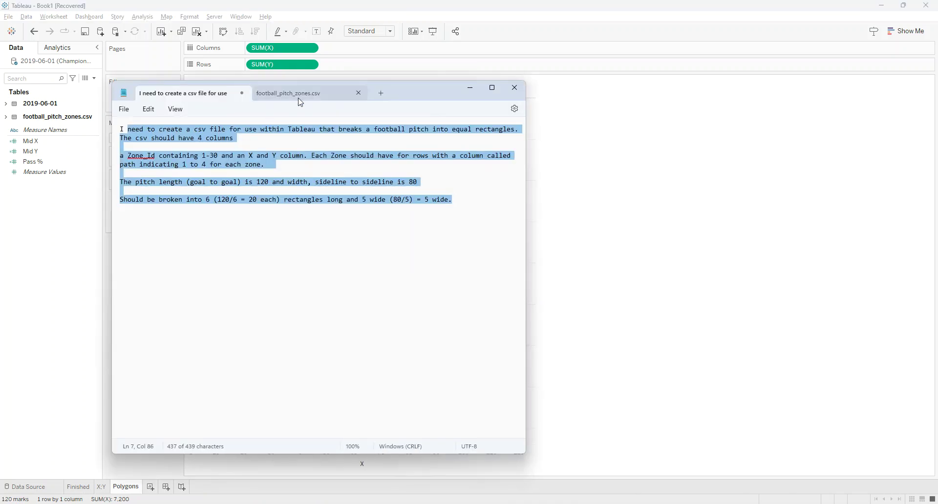
{"action": "left_click", "coordinate": [299, 99]}
{"action": "left_click", "coordinate": [230, 297]}
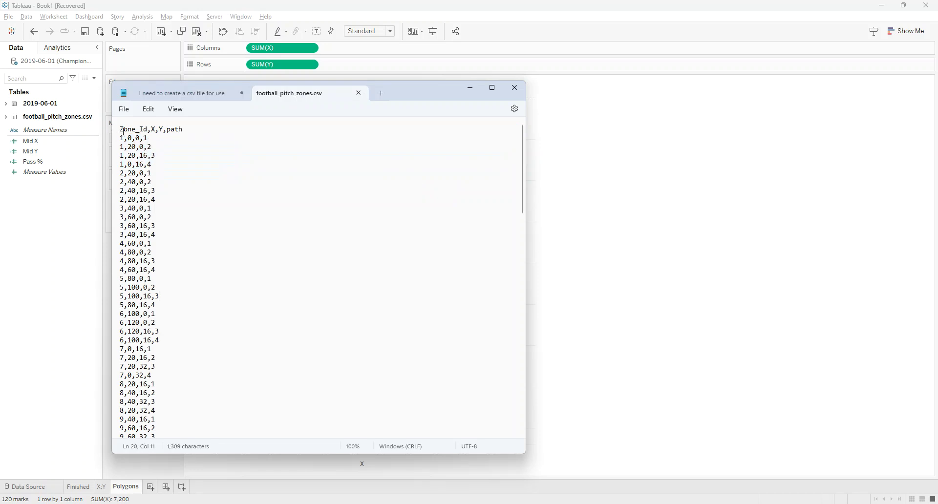
{"action": "mouse_move", "coordinate": [120, 130]}
{"action": "left_mouse_down"}
{"action": "mouse_move", "coordinate": [184, 135]}
{"action": "mouse_move", "coordinate": [163, 168]}
{"action": "mouse_move", "coordinate": [111, 142]}
{"action": "left_mouse_up"}
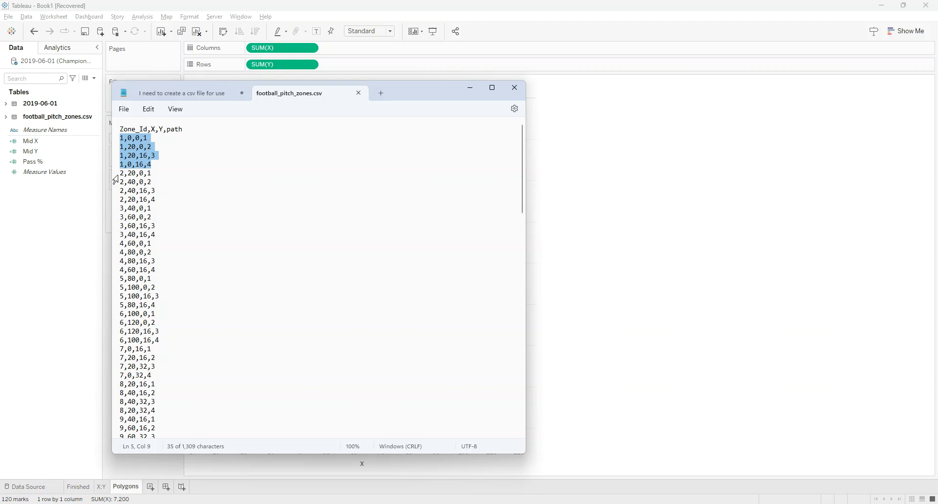
{"action": "left_click_drag", "start_coordinate": [120, 173], "coordinate": [153, 210]}
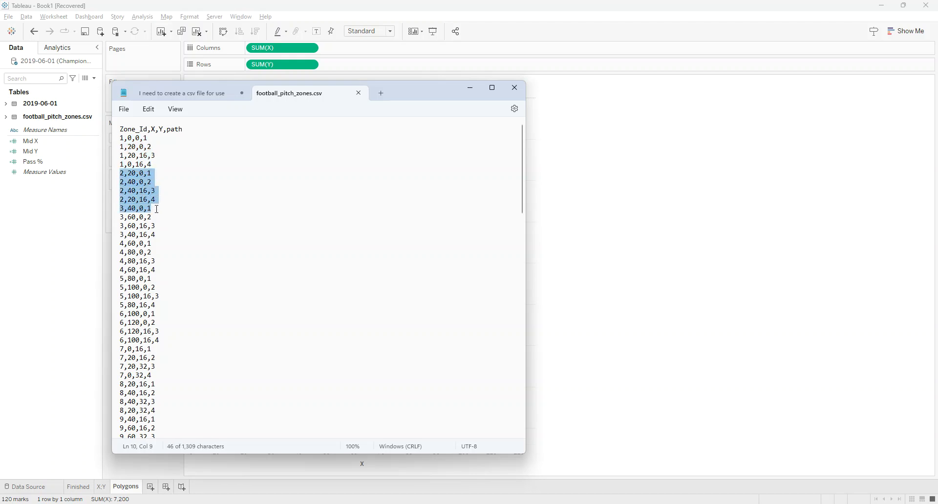
{"action": "scroll", "coordinate": [211, 274], "scroll_direction": "down", "scroll_amount": 12}
{"action": "scroll", "coordinate": [211, 274], "scroll_direction": "up", "scroll_amount": 12}
{"action": "left_click", "coordinate": [219, 254]}
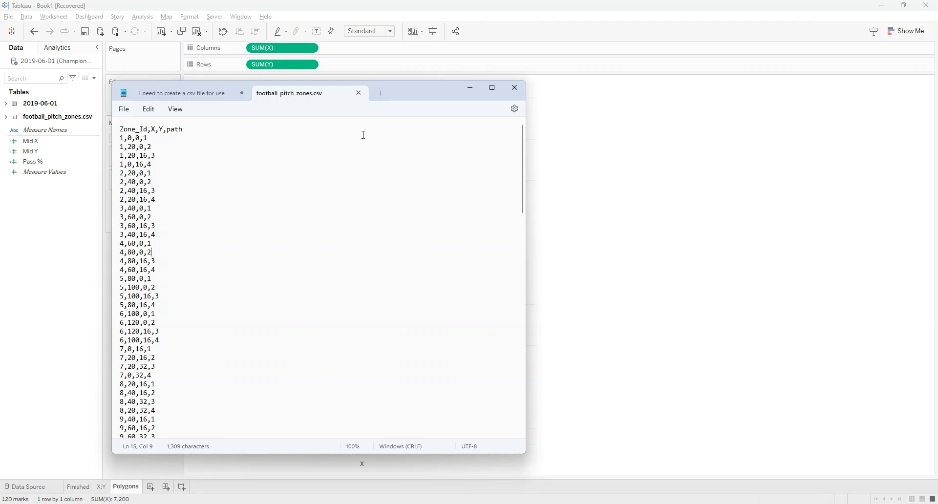
- Review the spec notes' pitch dimensions sentence and the 6-by-5 zone split sentence
{"action": "left_click", "coordinate": [187, 100]}
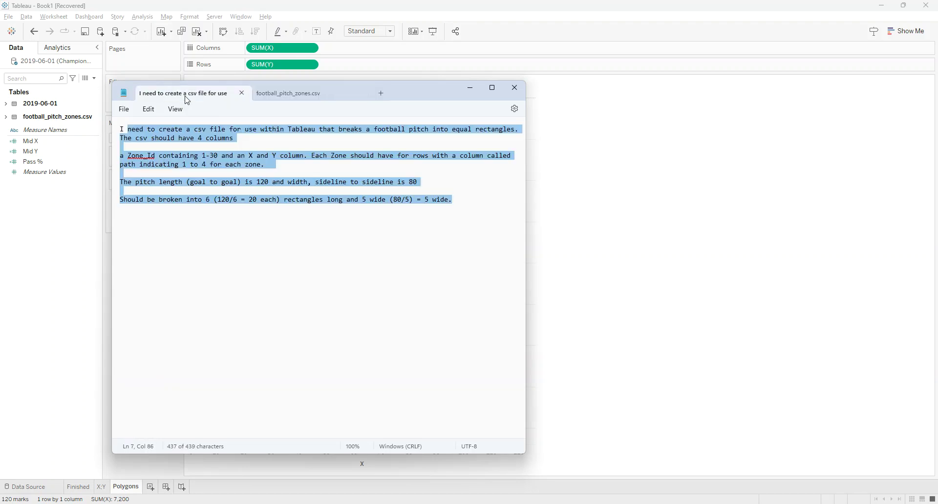
{"action": "left_click", "coordinate": [215, 211]}
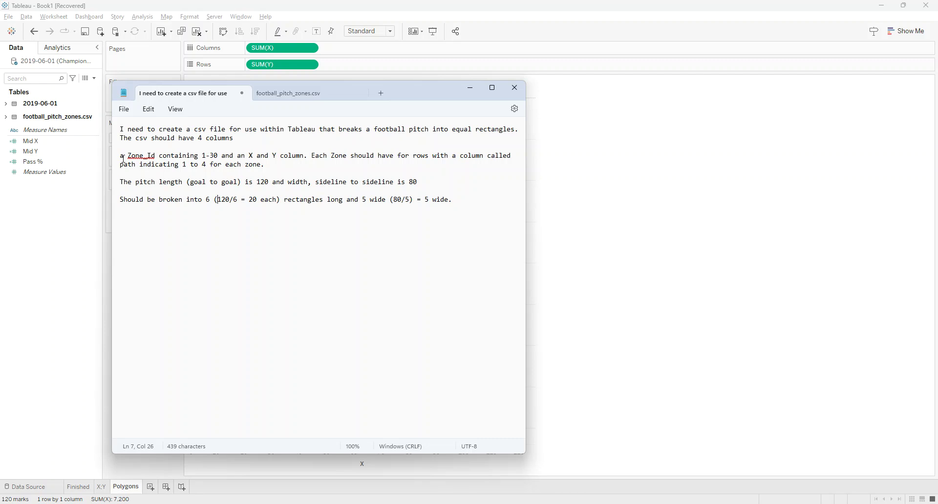
{"action": "left_click_drag", "start_coordinate": [122, 187], "coordinate": [423, 187]}
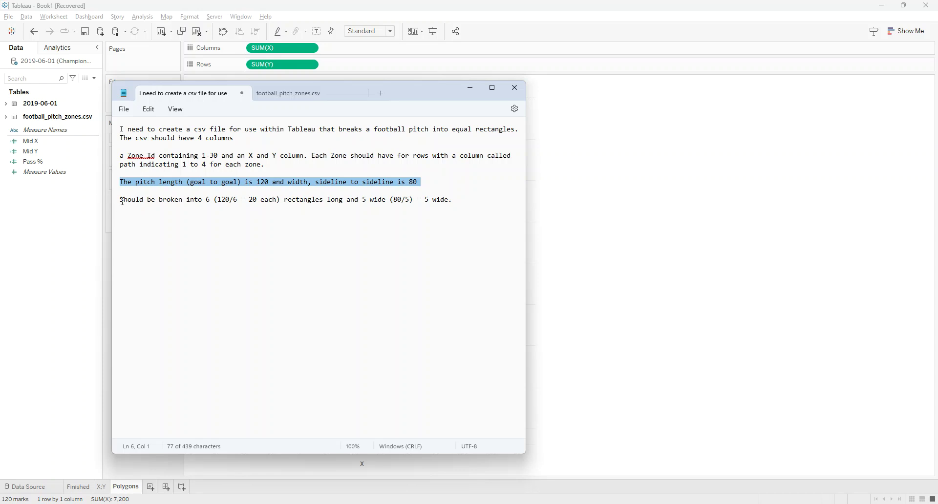
{"action": "left_click_drag", "start_coordinate": [119, 200], "coordinate": [456, 199]}
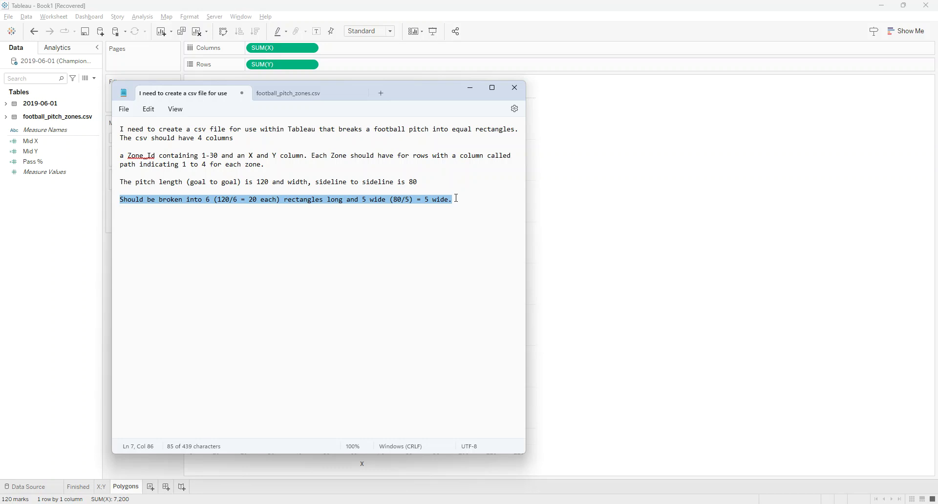
{"action": "left_click", "coordinate": [450, 199]}
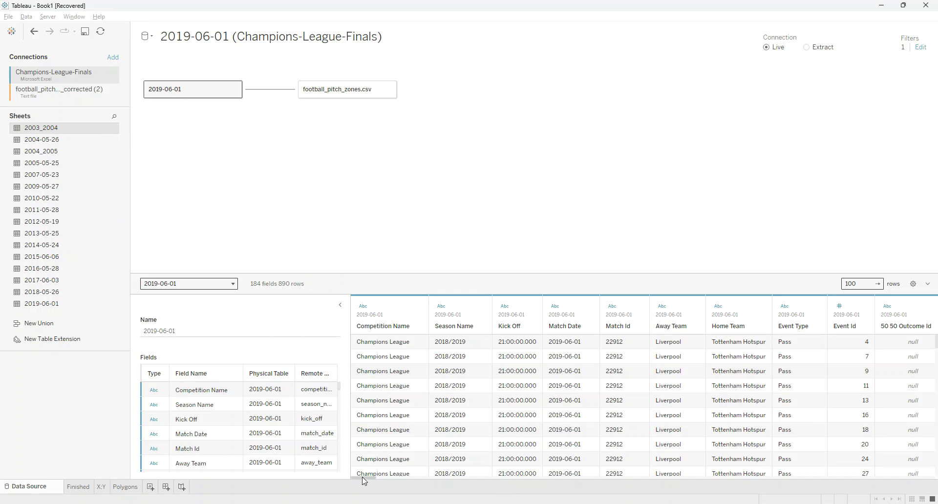
- Review the Location columns and the data source's Event Type filter keeping only Pass
{"action": "left_click_drag", "start_coordinate": [362, 477], "coordinate": [584, 486]}
{"action": "left_click_drag", "start_coordinate": [631, 343], "coordinate": [675, 436]}
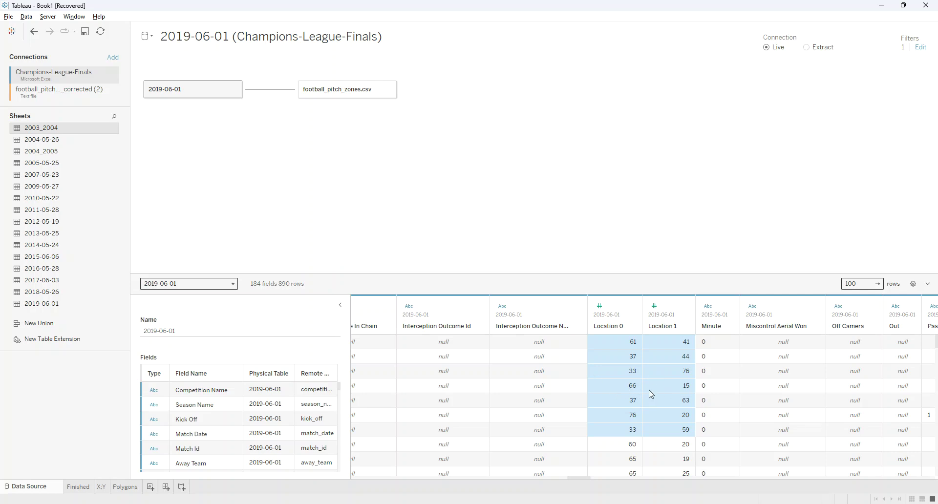
{"action": "left_click", "coordinate": [921, 51]}
{"action": "left_click", "coordinate": [391, 239]}
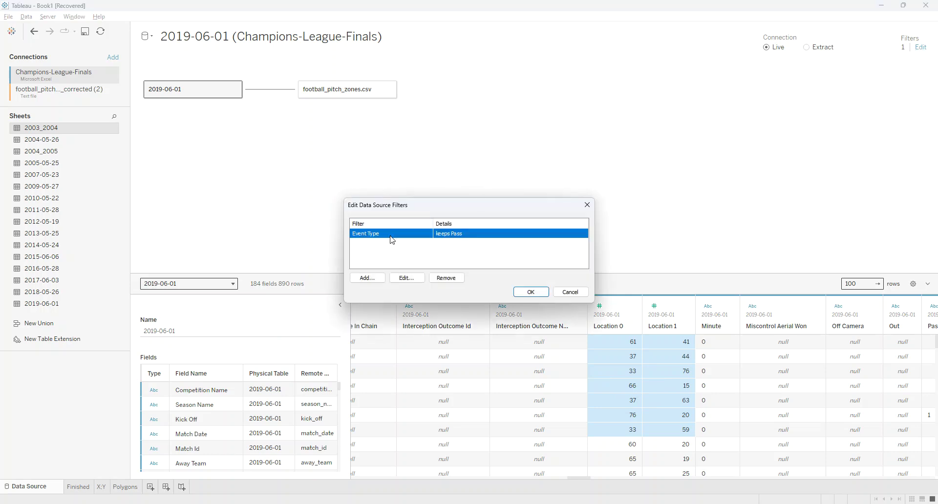
{"action": "double_click", "coordinate": [392, 240]}
{"action": "scroll", "coordinate": [458, 233], "scroll_direction": "down", "scroll_amount": 5}
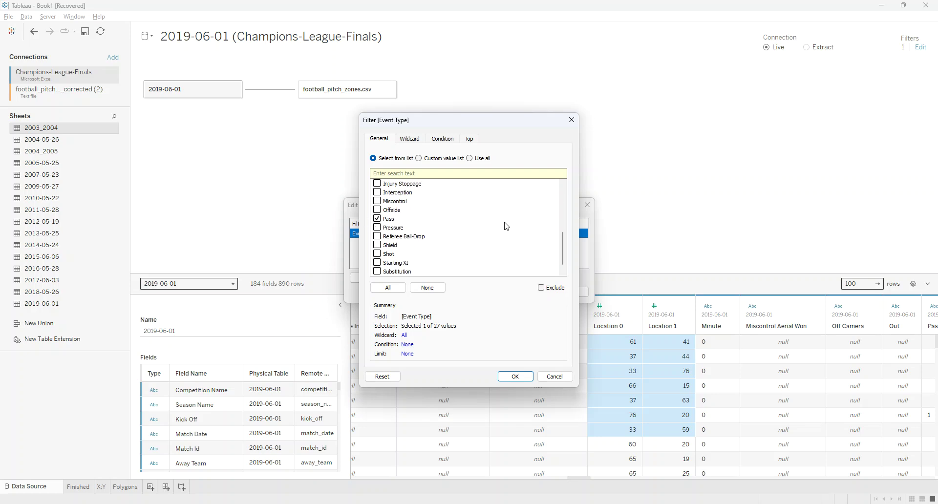
{"action": "left_click", "coordinate": [571, 119]}
{"action": "left_click", "coordinate": [588, 204]}
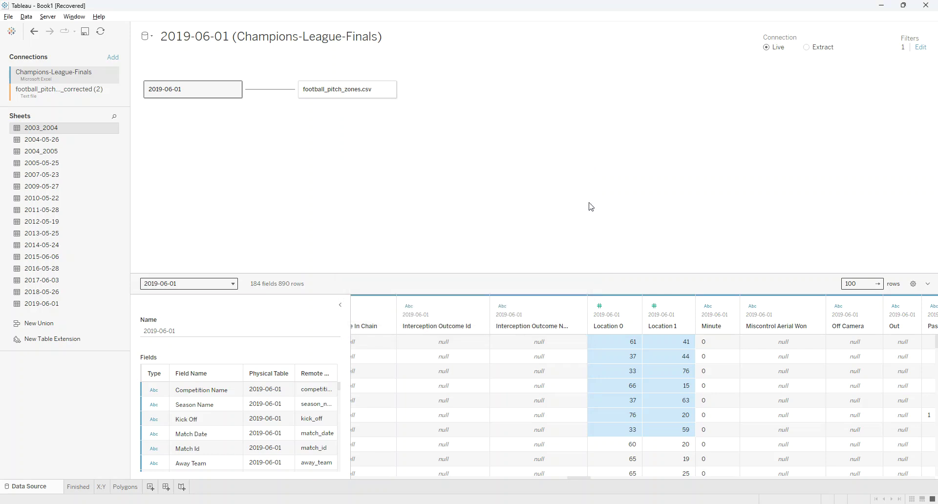
{"action": "left_click", "coordinate": [622, 374]}
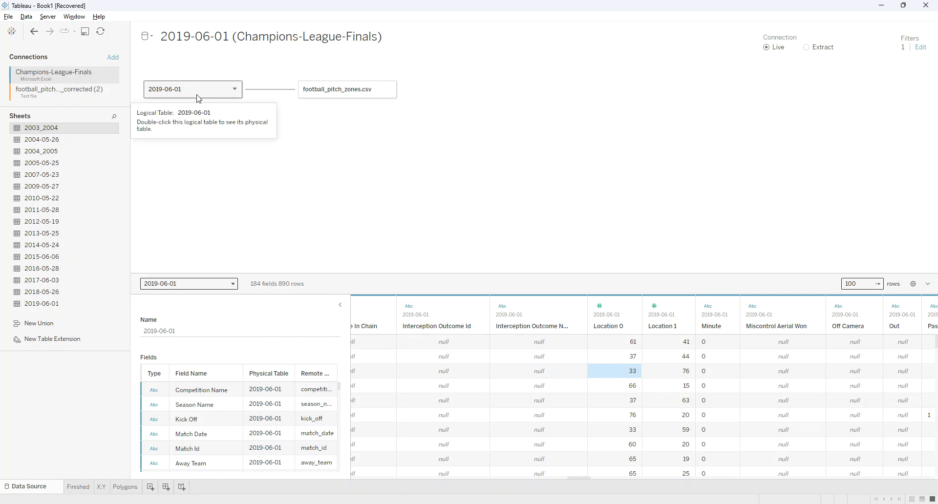
- Preview football_pitch_zones.csv enlarged, checking the four corner rows of zones 1–3, then close it
{"action": "left_click", "coordinate": [69, 93]}
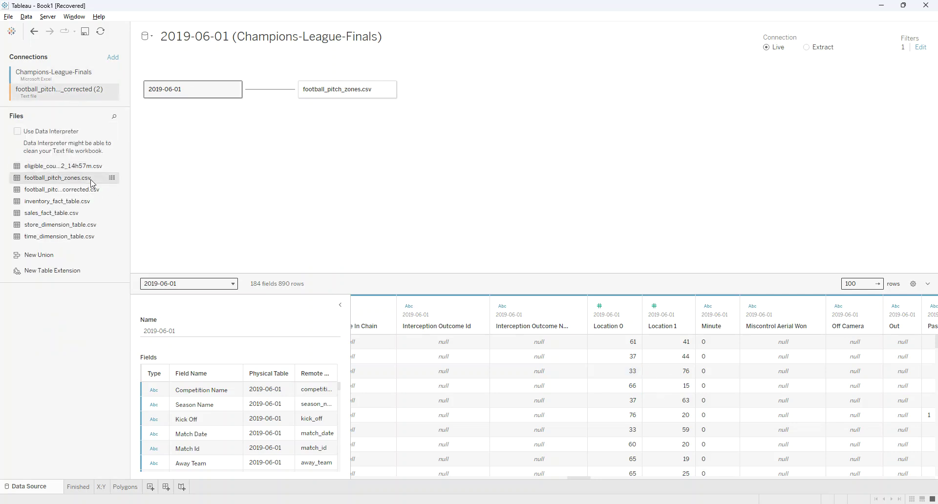
{"action": "left_click", "coordinate": [112, 177]}
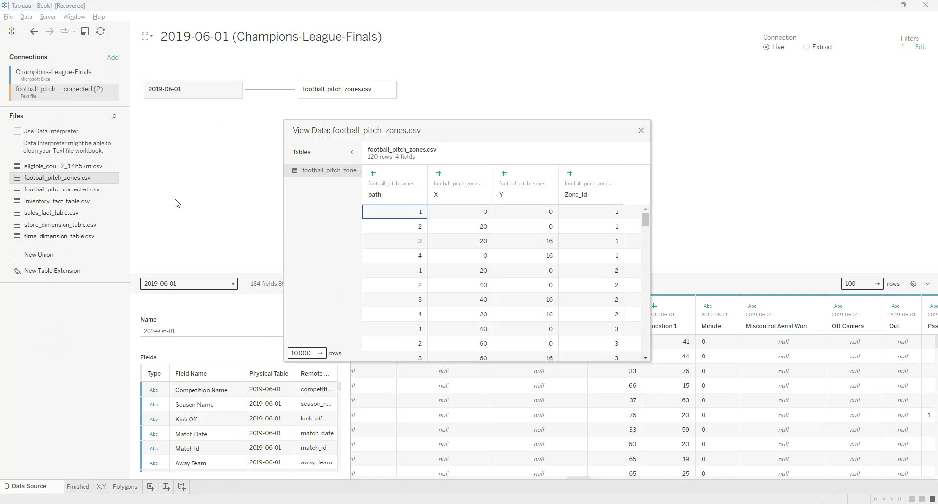
{"action": "left_click_drag", "start_coordinate": [649, 362], "coordinate": [821, 447]}
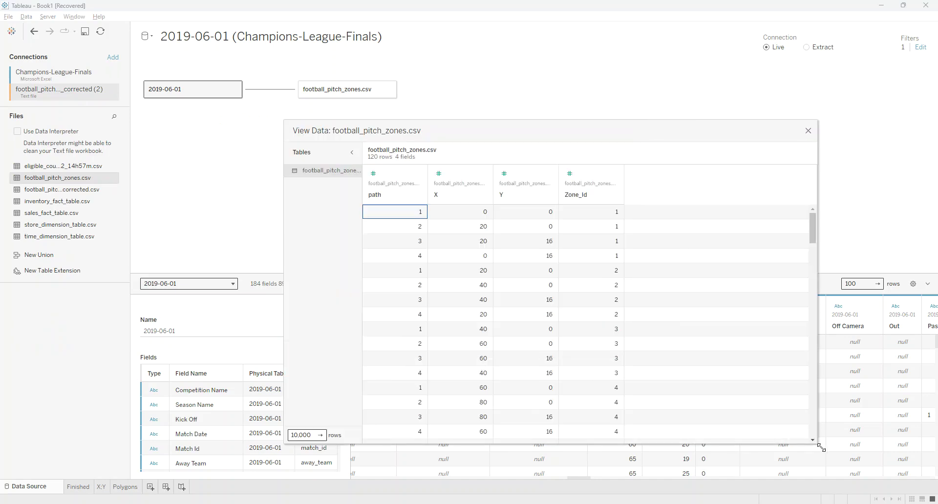
{"action": "left_click_drag", "start_coordinate": [397, 214], "coordinate": [533, 264]}
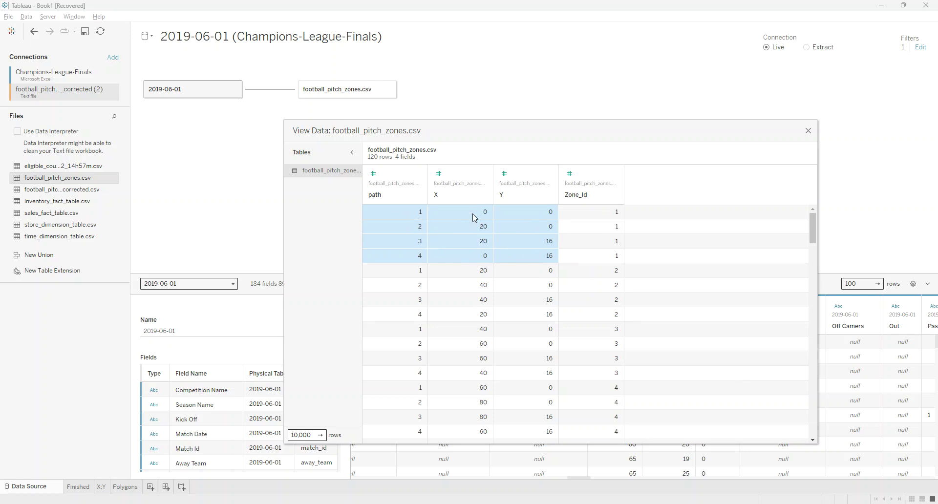
{"action": "left_click_drag", "start_coordinate": [473, 216], "coordinate": [578, 262]}
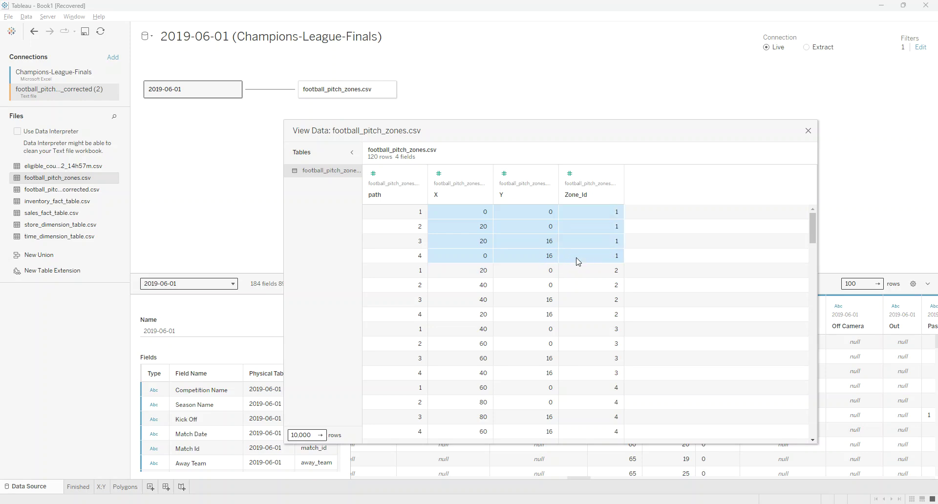
{"action": "left_click_drag", "start_coordinate": [421, 273], "coordinate": [600, 323]}
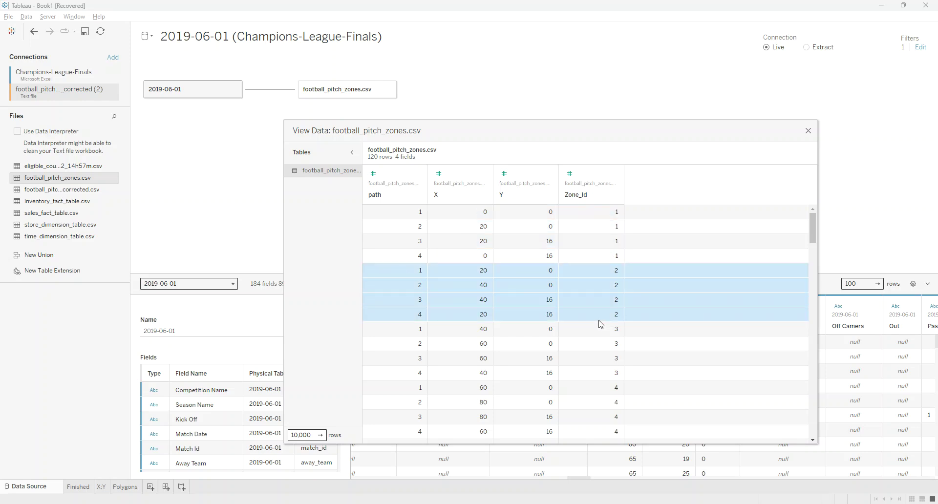
{"action": "left_click_drag", "start_coordinate": [418, 336], "coordinate": [578, 367]}
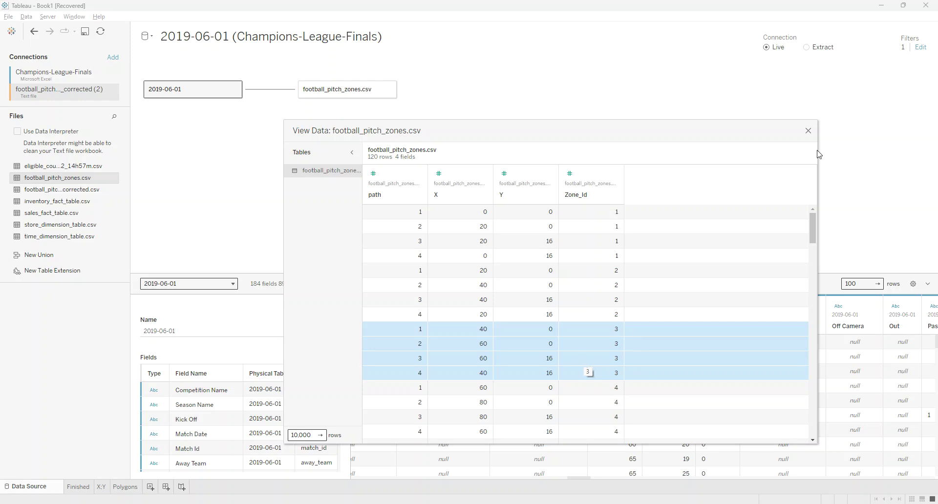
{"action": "left_click", "coordinate": [809, 131]}
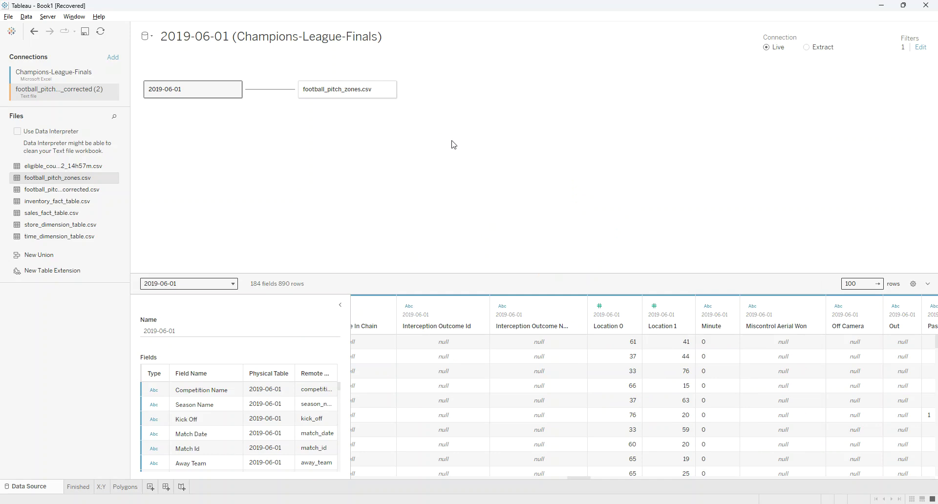
- Open the 2019-06-01 to football_pitch_zones.csv relationship and inspect first-row Location 0 (61) and Location 1 (41)
{"action": "left_click", "coordinate": [267, 97]}
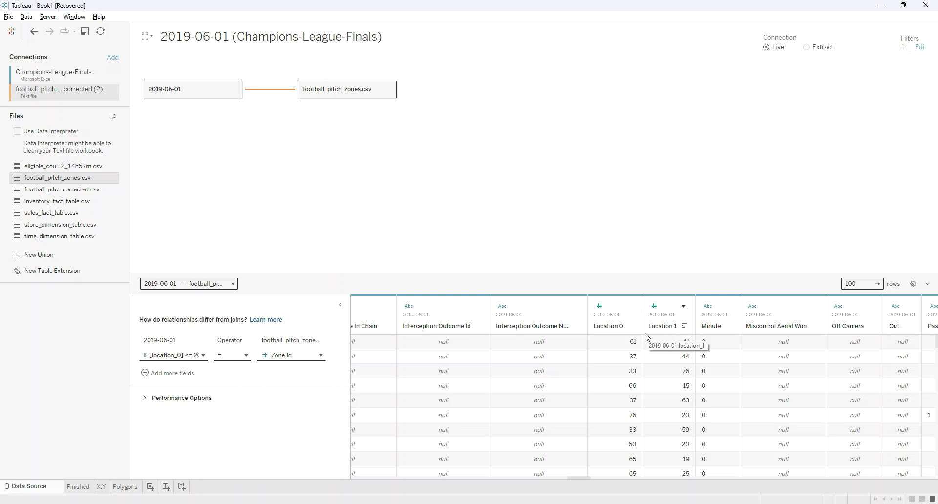
{"action": "left_click", "coordinate": [619, 347]}
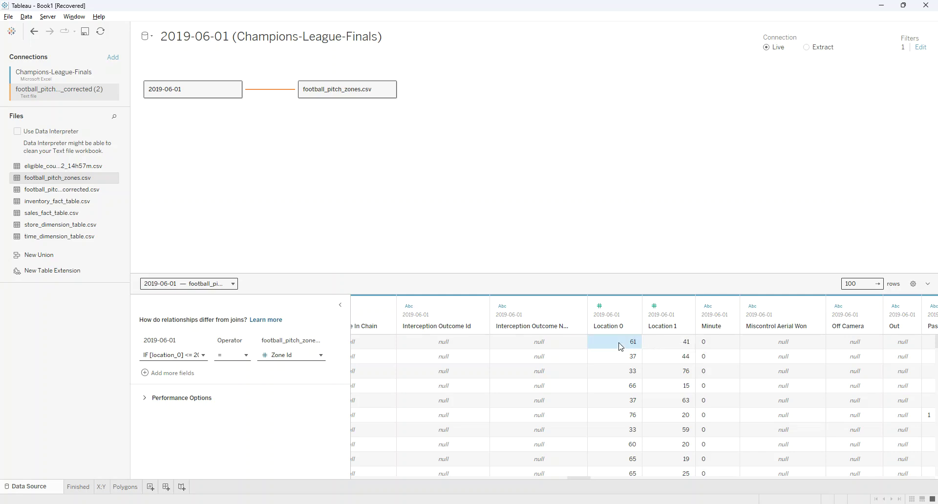
{"action": "left_click", "coordinate": [658, 347], "text": "shift"}
{"action": "left_click", "coordinate": [125, 487]}
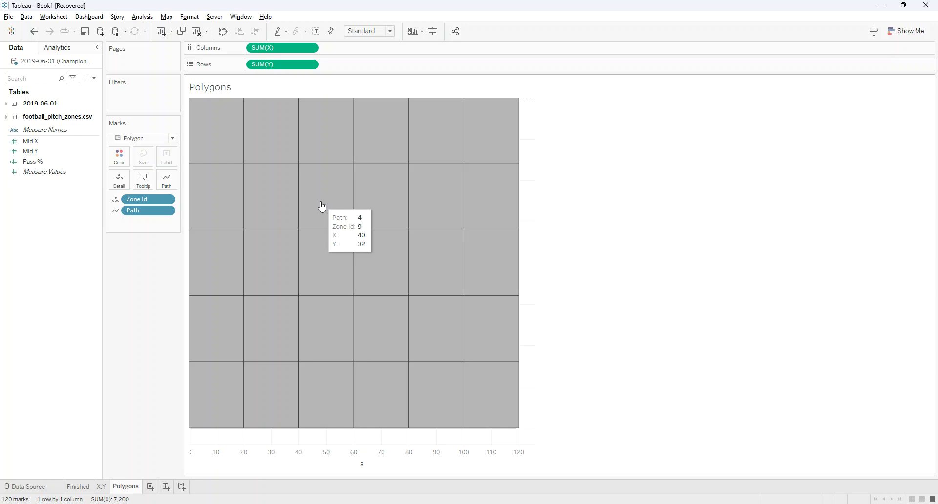
{"action": "left_click", "coordinate": [39, 487]}
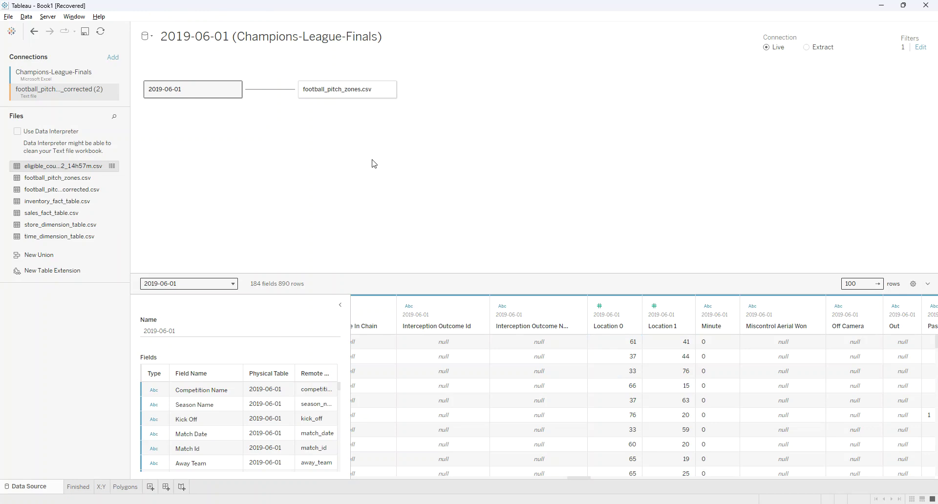
{"action": "left_click", "coordinate": [271, 90]}
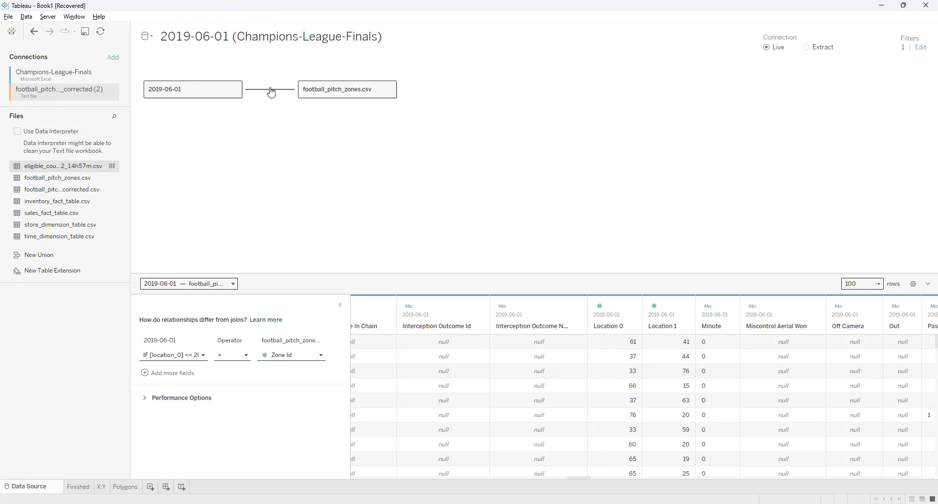
{"action": "left_click_drag", "start_coordinate": [624, 345], "coordinate": [673, 342]}
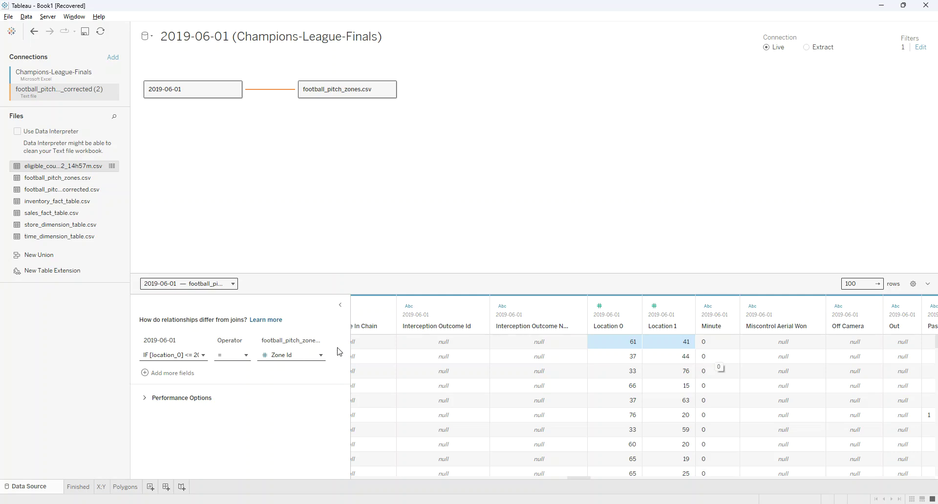
- Open the events-side relationship field's calculation in a narrower Relationship Calculation dialog
{"action": "left_click", "coordinate": [203, 355]}
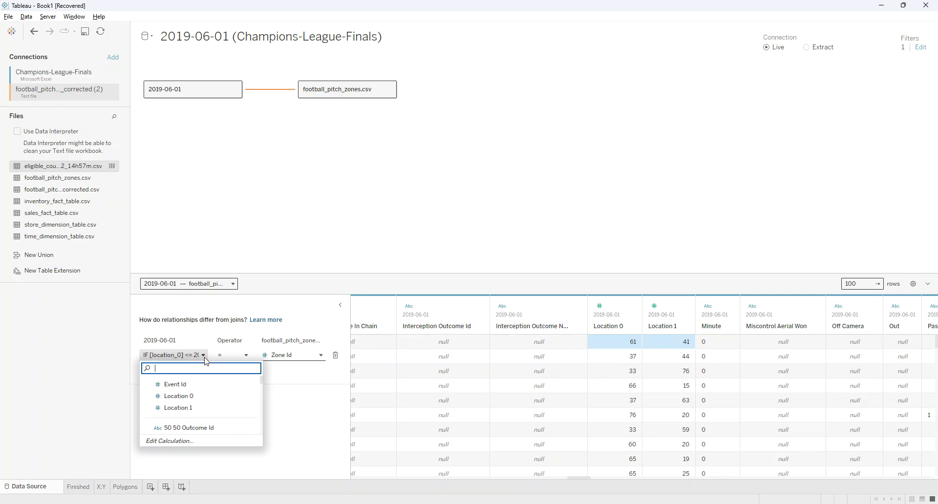
{"action": "left_click", "coordinate": [185, 443]}
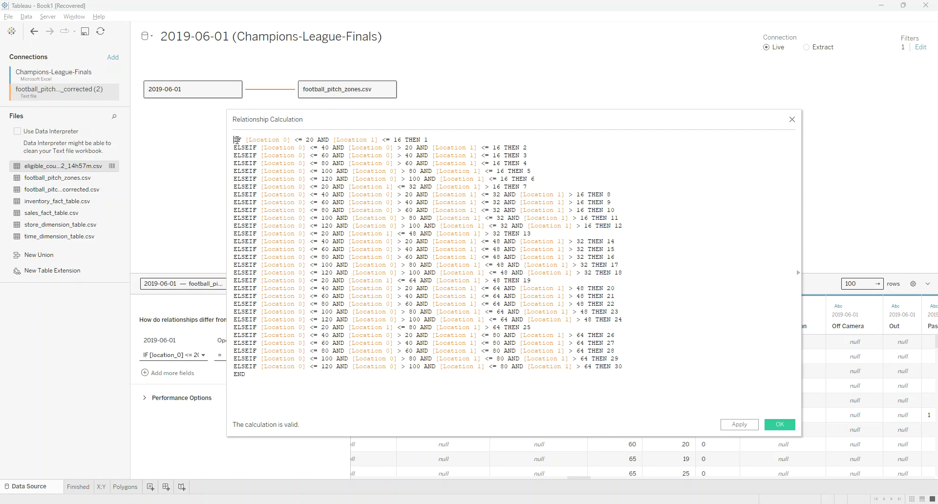
{"action": "left_click_drag", "start_coordinate": [234, 140], "coordinate": [428, 140]}
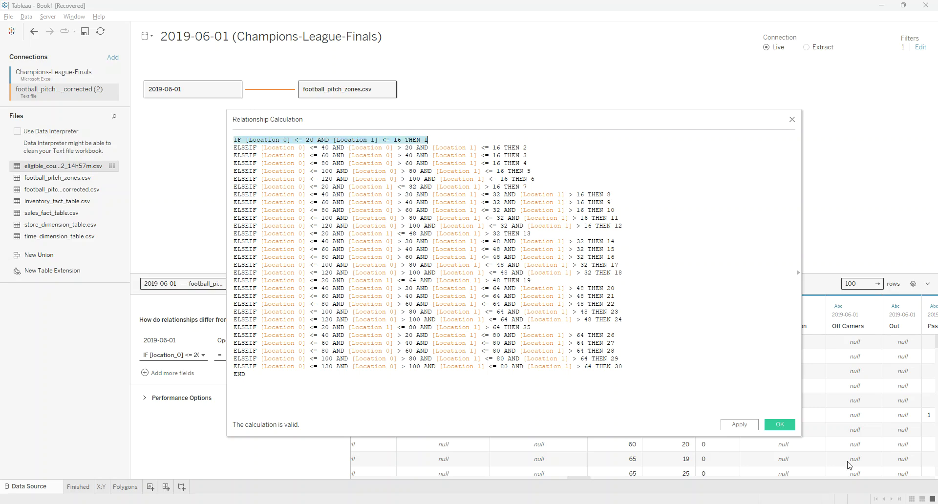
{"action": "left_click_drag", "start_coordinate": [801, 437], "coordinate": [579, 441]}
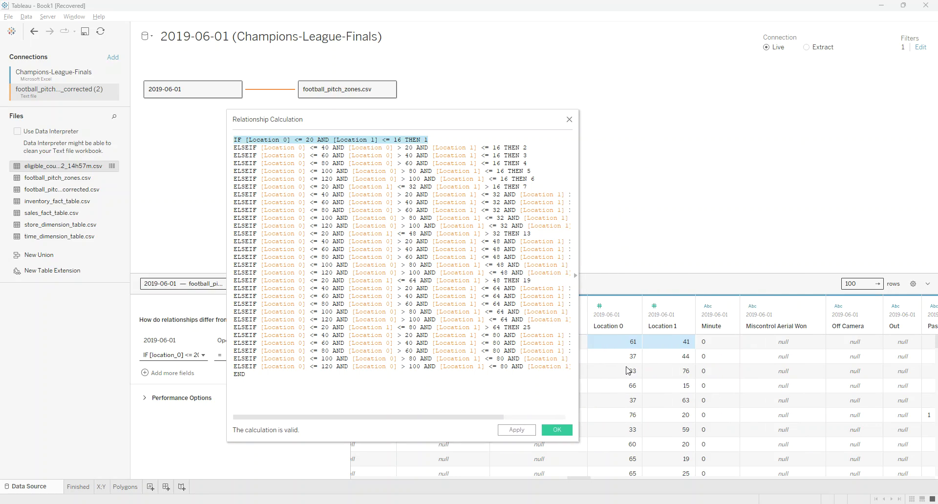
{"action": "left_click", "coordinate": [425, 139]}
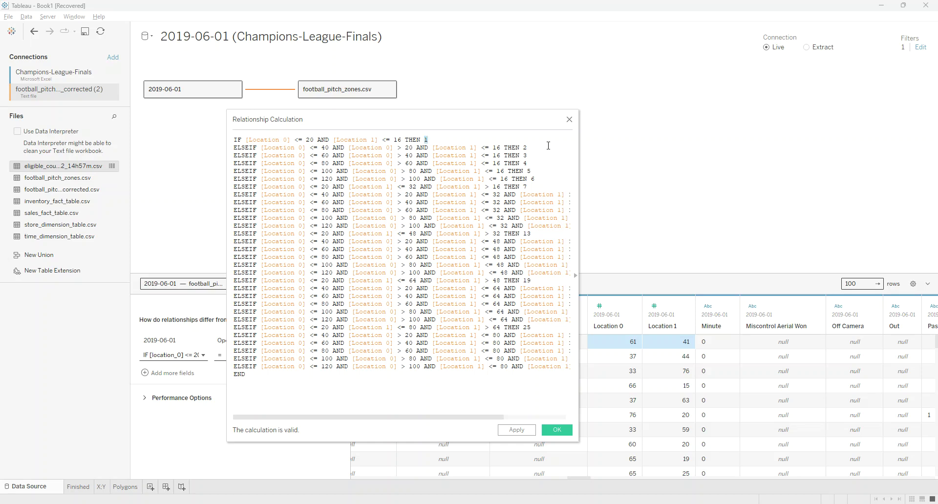
- Review the formula's location conditions and zone numbers, then go to the 'Football Pitch Division CSV' chat
{"action": "double_click", "coordinate": [525, 147]}
{"action": "double_click", "coordinate": [525, 155]}
{"action": "left_click_drag", "start_coordinate": [251, 140], "coordinate": [403, 138]}
{"action": "left_click", "coordinate": [426, 139]}
{"action": "left_click_drag", "start_coordinate": [296, 379], "coordinate": [222, 142]}
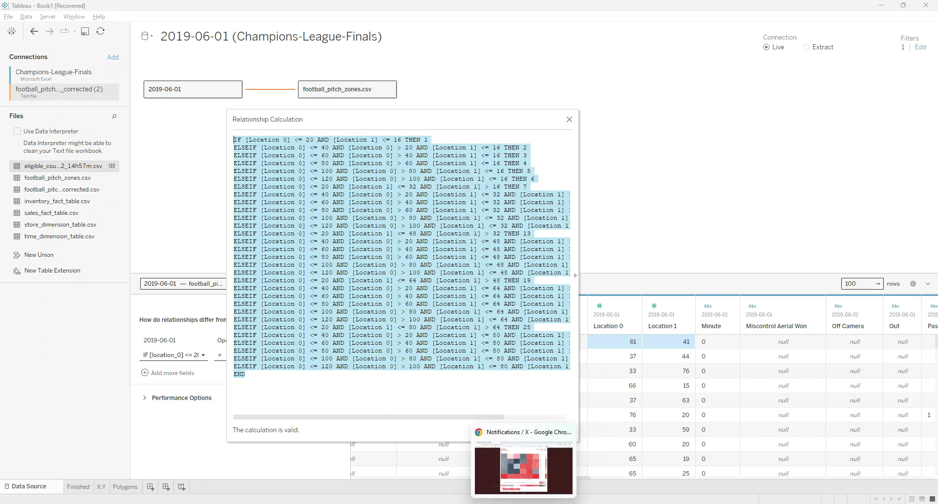
{"action": "left_click", "coordinate": [522, 498]}
{"action": "left_click", "coordinate": [88, 10]}
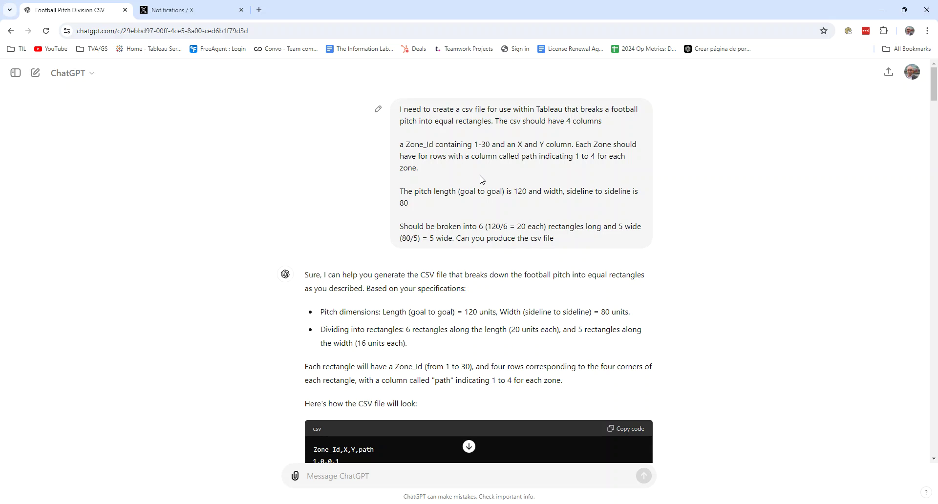
- Scroll through ChatGPT's pitch-zone CSV and pitch PNG replies, then return to Tableau
{"action": "scroll", "coordinate": [481, 176], "scroll_direction": "down", "scroll_amount": 2}
{"action": "scroll", "coordinate": [481, 176], "scroll_direction": "down", "scroll_amount": 15}
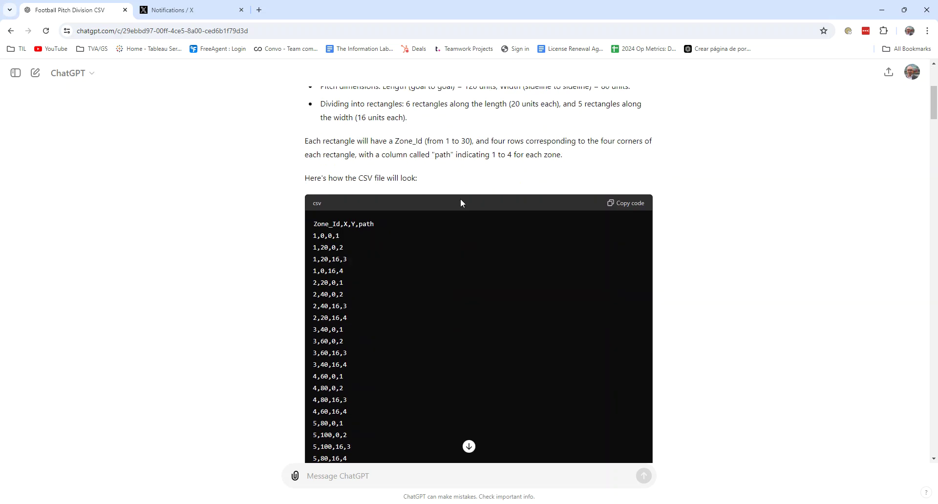
{"action": "scroll", "coordinate": [386, 295], "scroll_direction": "down", "scroll_amount": 16}
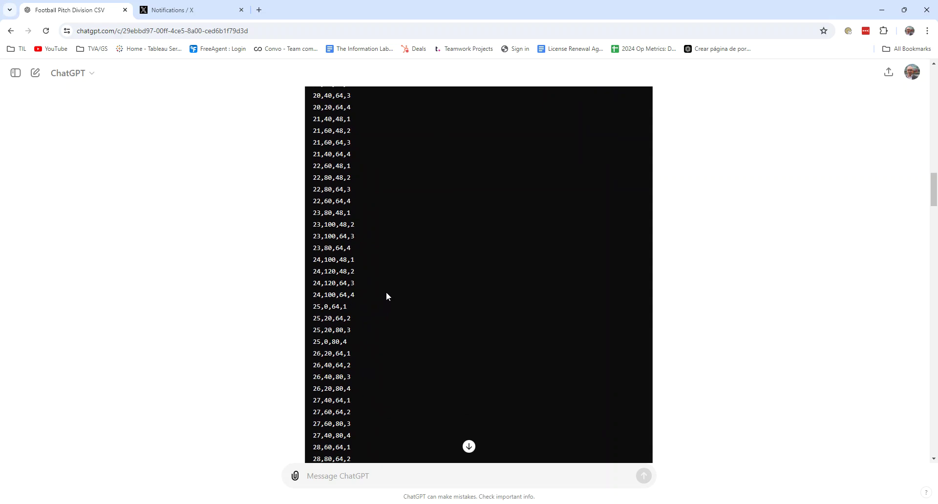
{"action": "scroll", "coordinate": [489, 268], "scroll_direction": "down", "scroll_amount": 3}
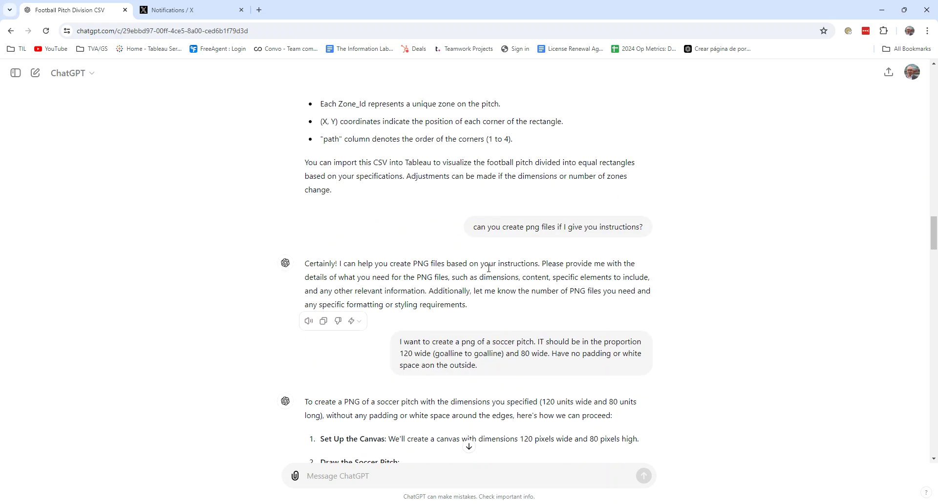
{"action": "scroll", "coordinate": [488, 267], "scroll_direction": "down", "scroll_amount": 15}
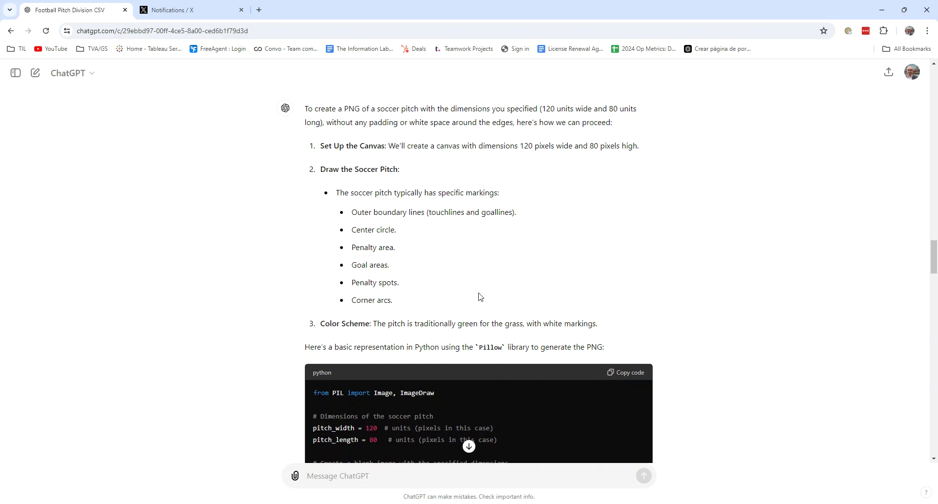
{"action": "scroll", "coordinate": [559, 299], "scroll_direction": "down", "scroll_amount": 11}
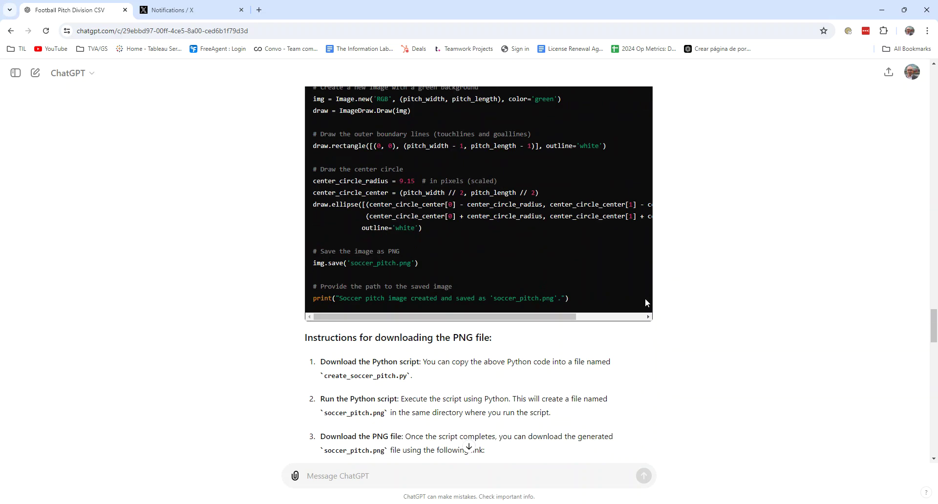
{"action": "scroll", "coordinate": [646, 301], "scroll_direction": "down", "scroll_amount": 16}
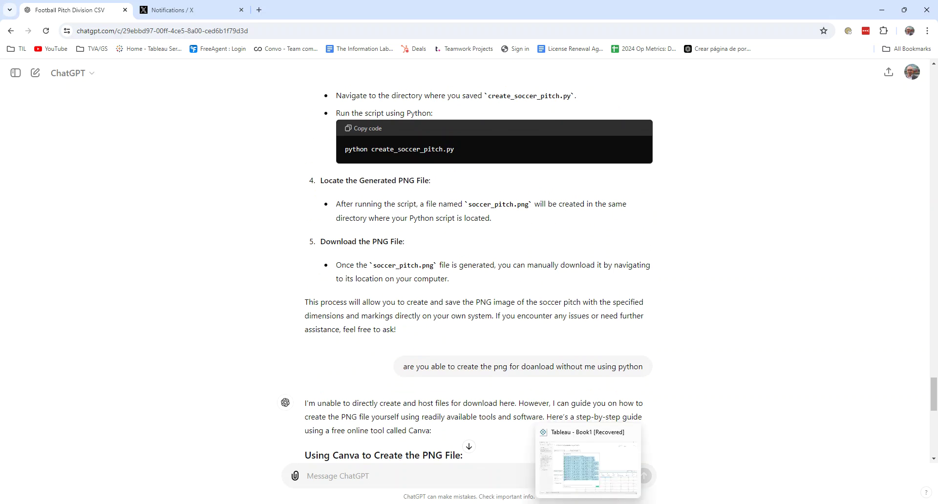
{"action": "left_click", "coordinate": [588, 503]}
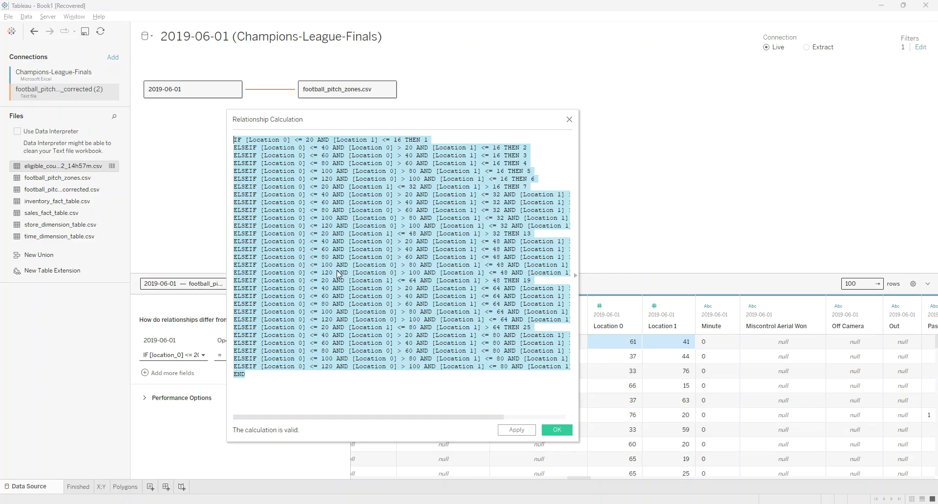
- Check the [Location 0] and [Location 1] conditions in the zone formula and confirm the calculation
{"action": "left_click", "coordinate": [236, 140]}
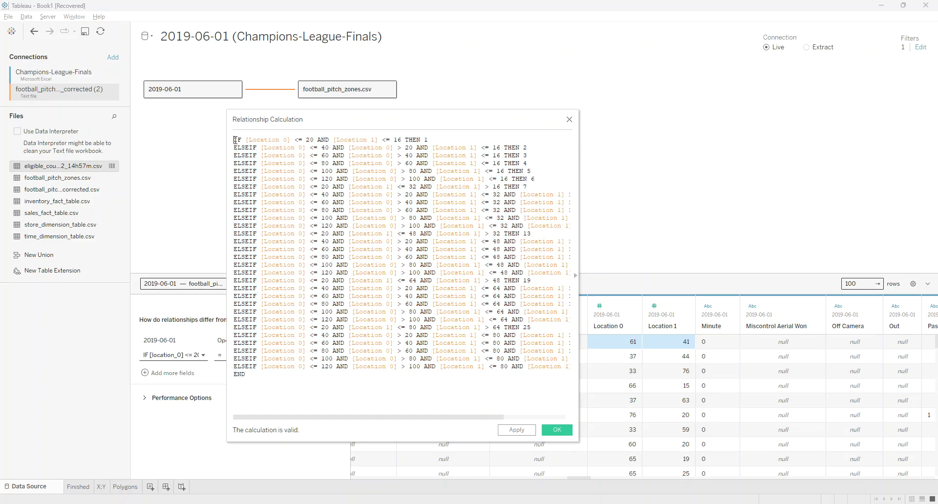
{"action": "left_click_drag", "start_coordinate": [235, 140], "coordinate": [431, 140]}
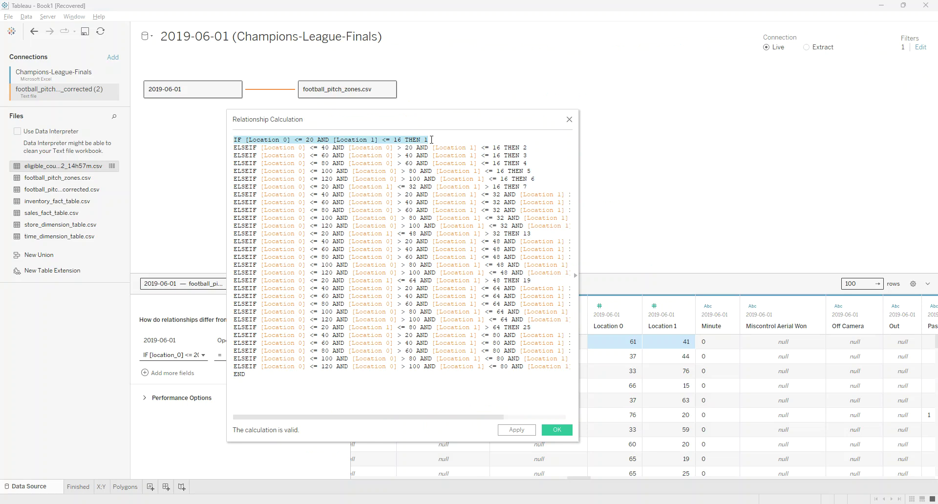
{"action": "left_click", "coordinate": [276, 140]}
{"action": "double_click", "coordinate": [249, 141]}
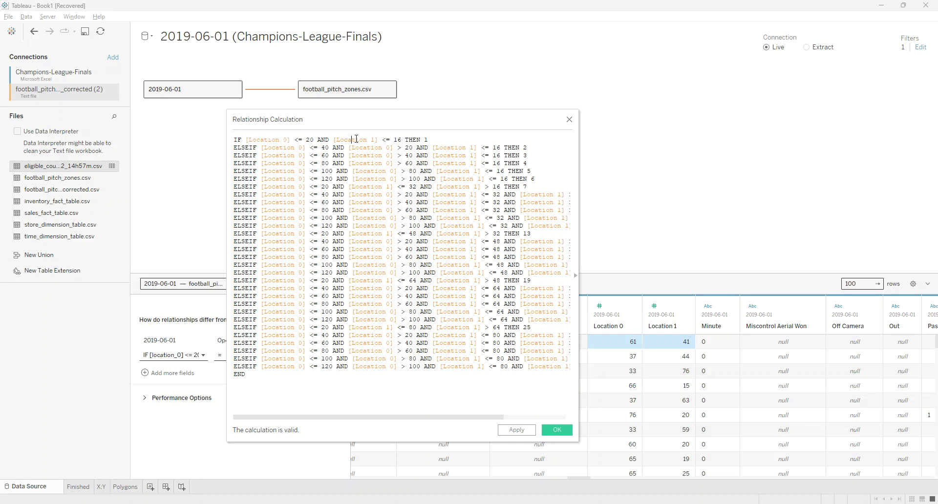
{"action": "left_click_drag", "start_coordinate": [352, 140], "coordinate": [374, 139]}
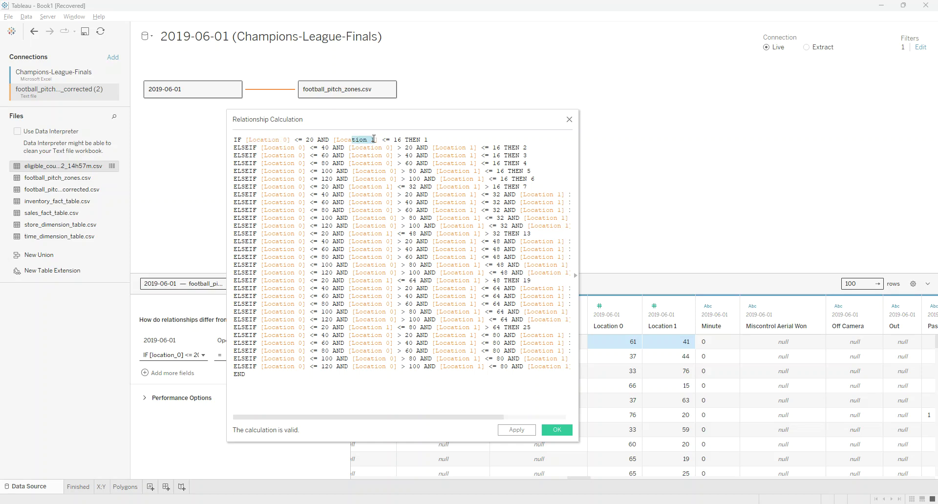
{"action": "left_click", "coordinate": [566, 435]}
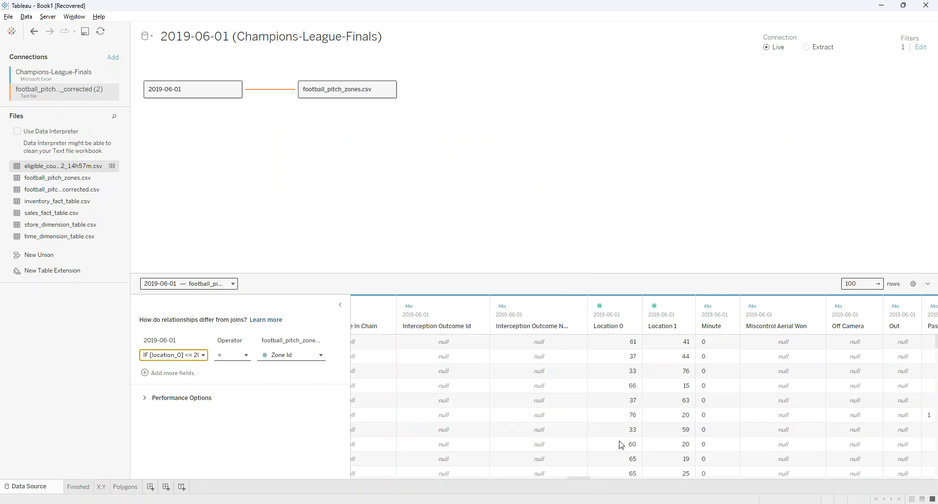
- Keep Zone Id as the football_pitch_zones.csv match field and add a new Sheet 4
{"action": "left_click_drag", "start_coordinate": [580, 478], "coordinate": [921, 478]}
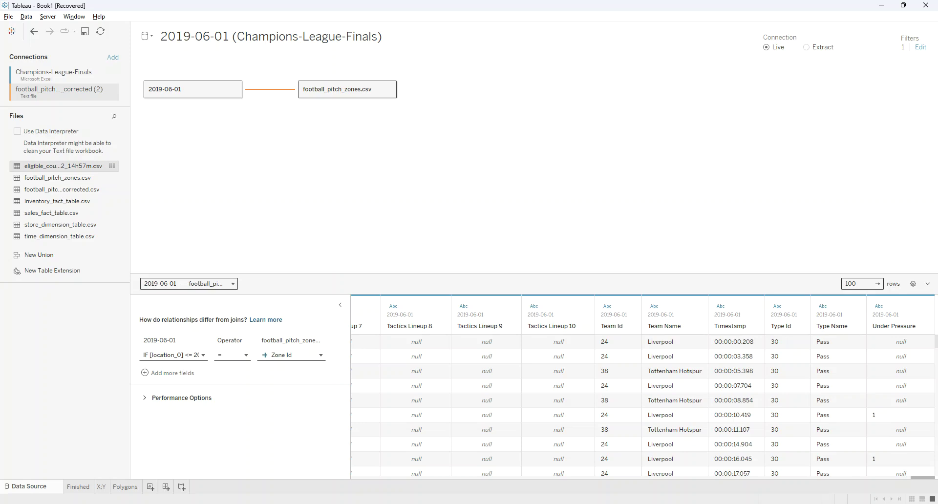
{"action": "left_click", "coordinate": [296, 356]}
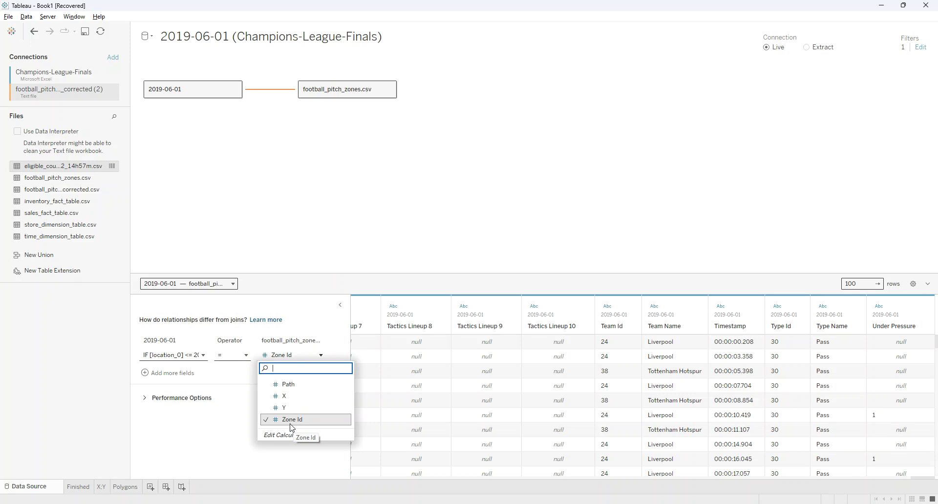
{"action": "left_click", "coordinate": [226, 379]}
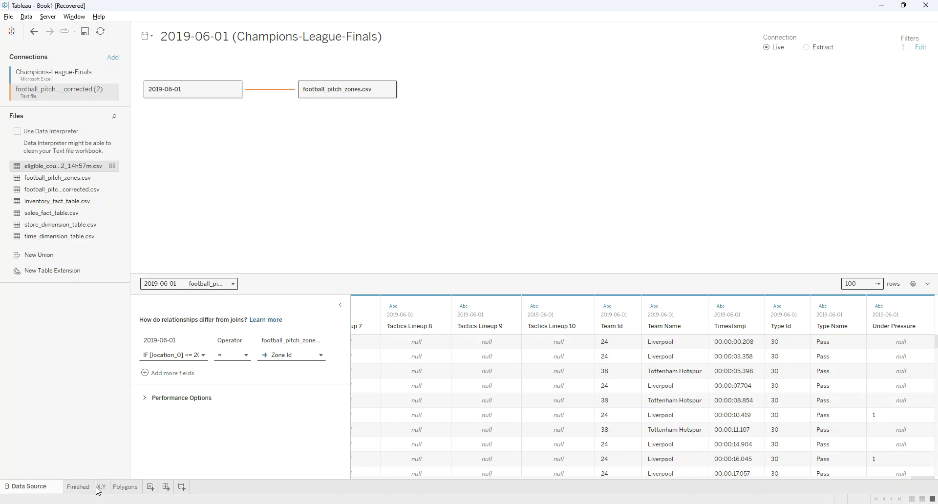
{"action": "left_click", "coordinate": [151, 488]}
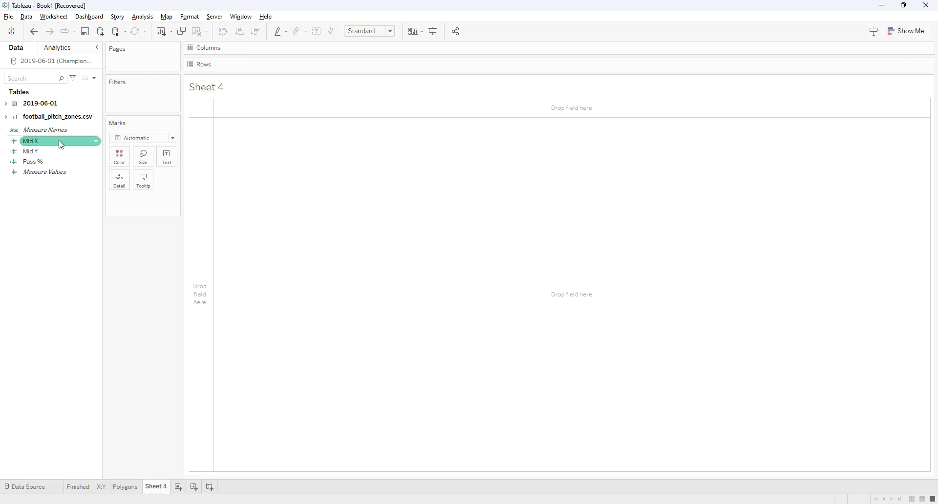
- Check the Finished heatmap, then review the Mid X midpoint formula and close it unchanged
{"action": "left_click", "coordinate": [79, 488]}
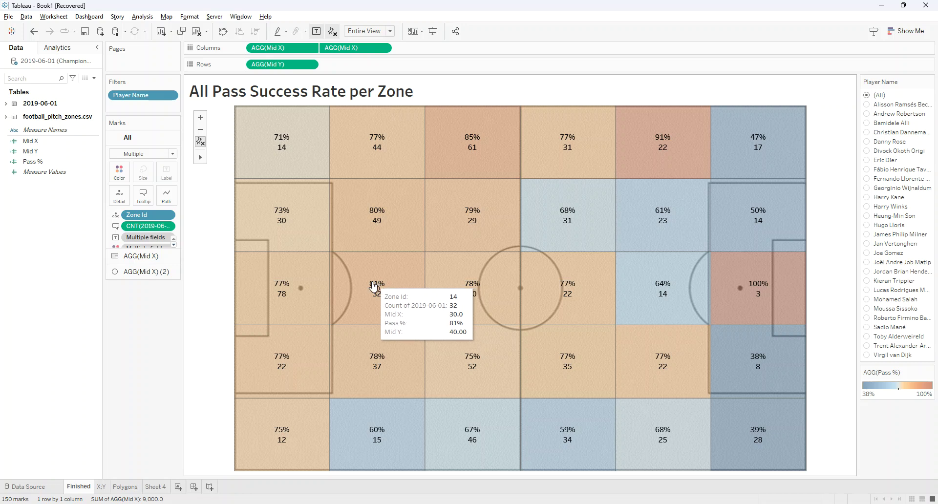
{"action": "left_click", "coordinate": [163, 490]}
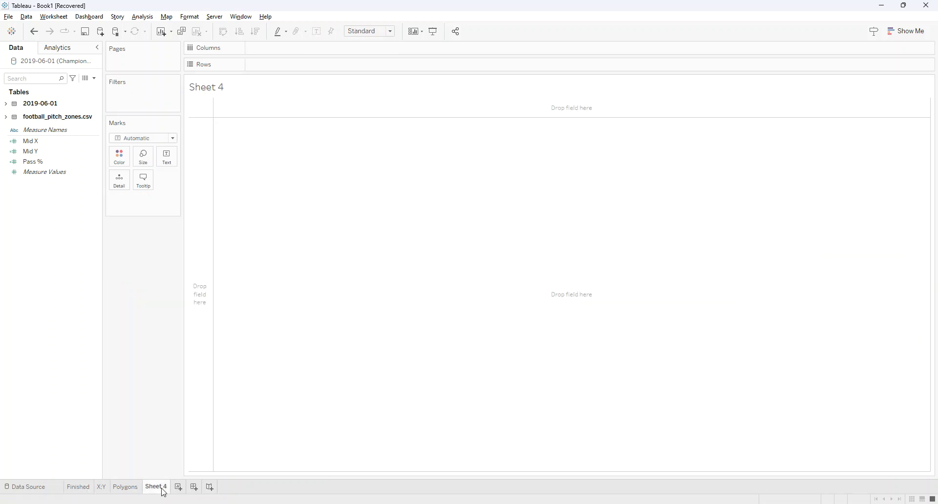
{"action": "left_click", "coordinate": [71, 145]}
{"action": "right_click", "coordinate": [72, 145]}
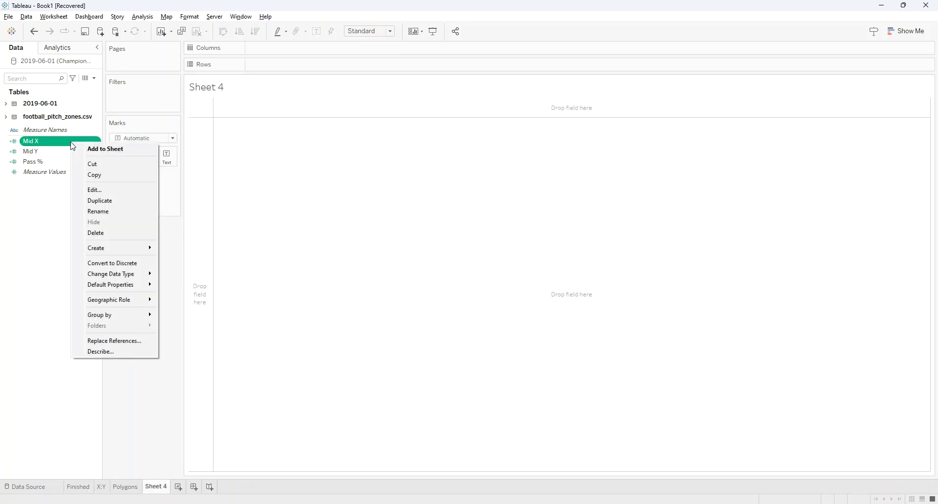
{"action": "left_click", "coordinate": [108, 191]}
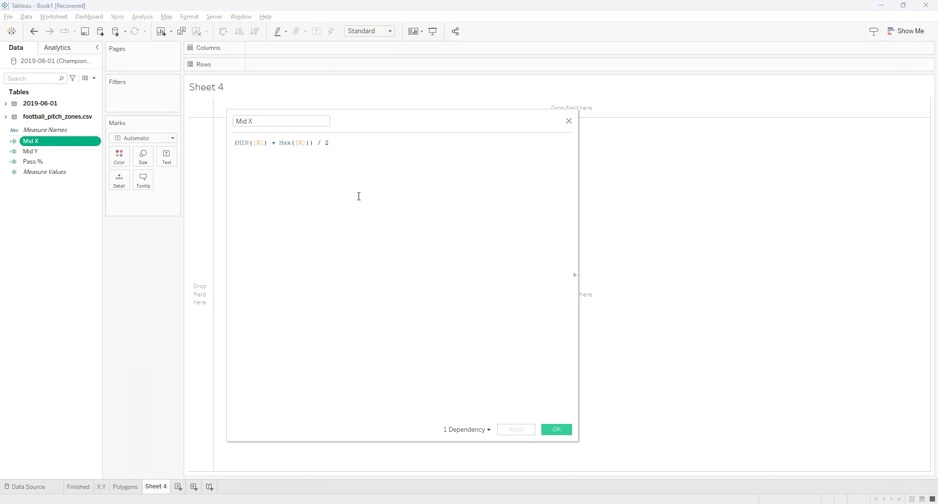
{"action": "scroll", "coordinate": [359, 197], "scroll_direction": "up", "scroll_amount": 7}
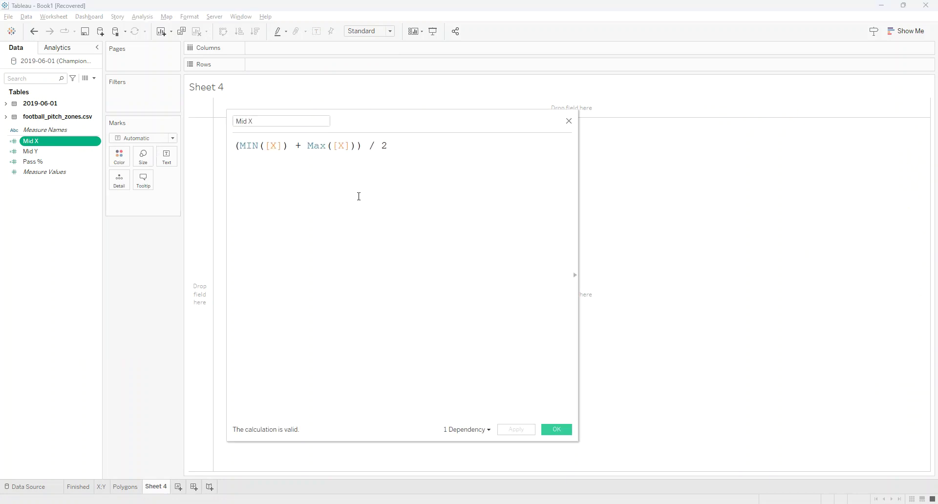
{"action": "scroll", "coordinate": [359, 196], "scroll_direction": "up", "scroll_amount": 1}
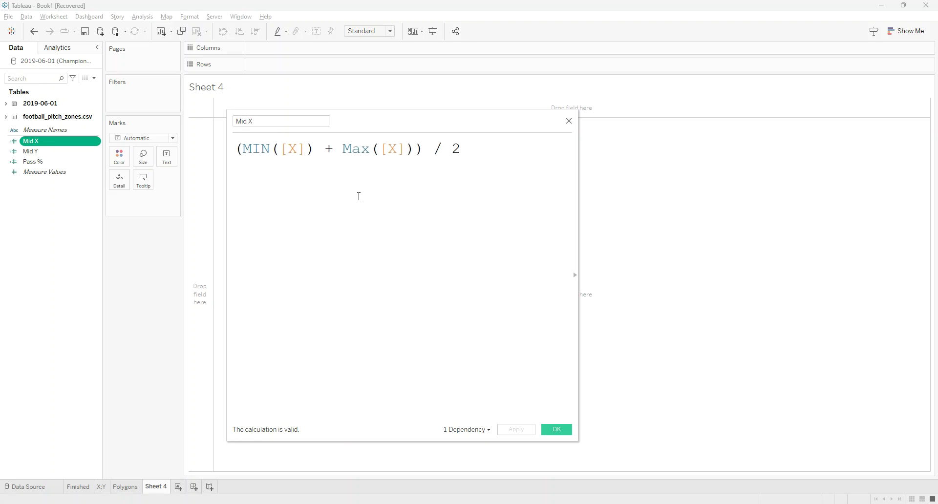
{"action": "left_click_drag", "start_coordinate": [234, 149], "coordinate": [463, 146]}
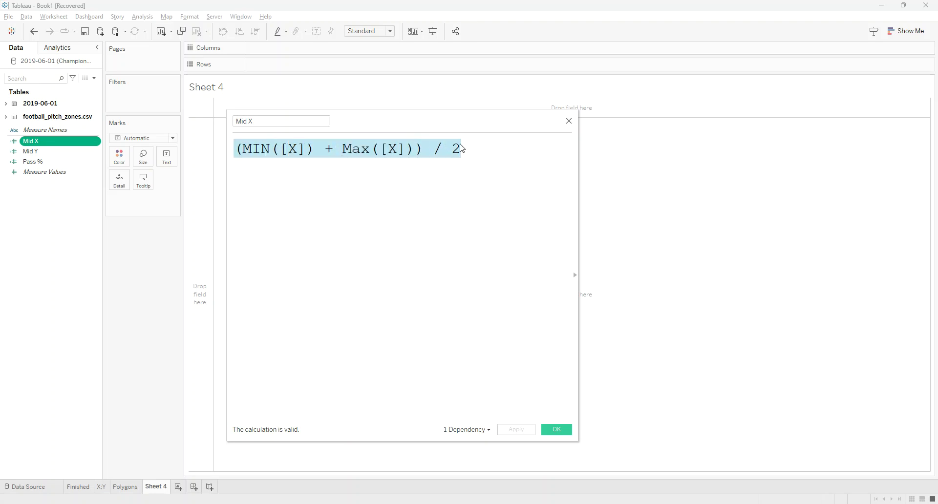
{"action": "left_click", "coordinate": [282, 182]}
{"action": "left_click_drag", "start_coordinate": [244, 148], "coordinate": [467, 148]}
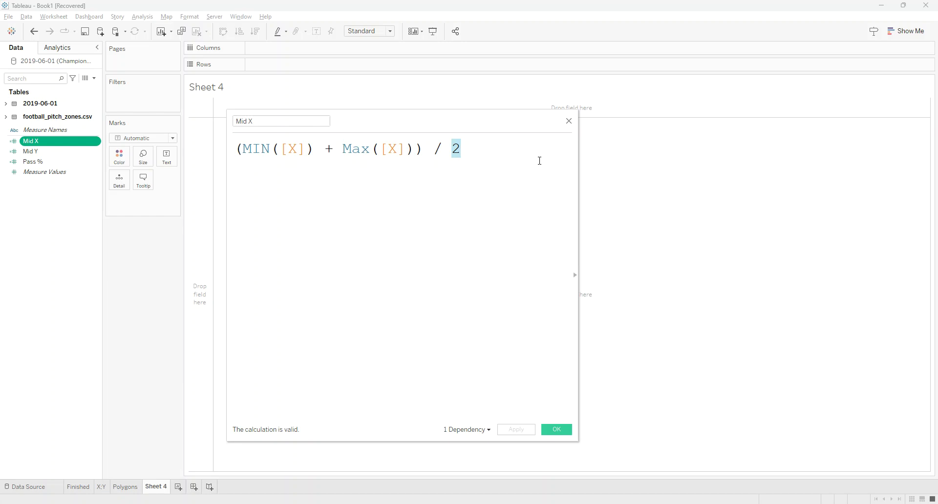
{"action": "left_click", "coordinate": [569, 121]}
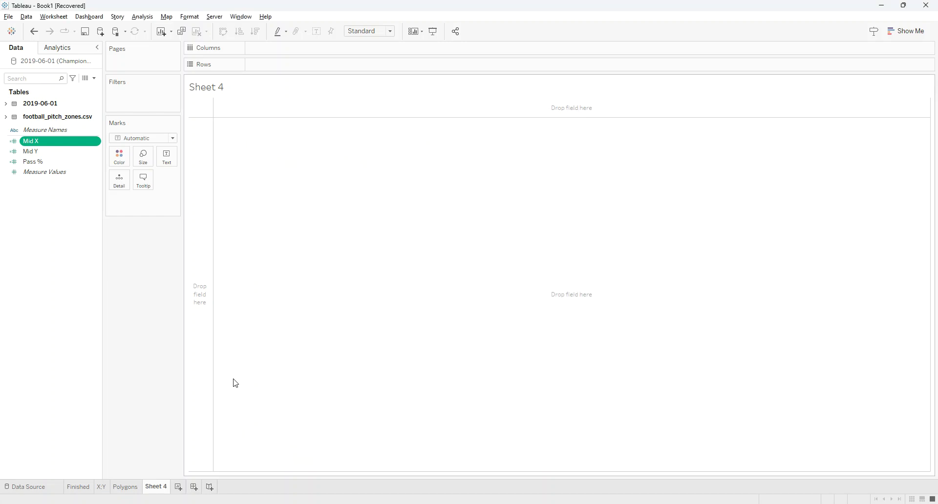
- Inspect zones 1, 2 and 3 on the Finished heatmap to compare their midpoints
{"action": "left_click", "coordinate": [84, 482]}
{"action": "mouse_move", "coordinate": [286, 149]}
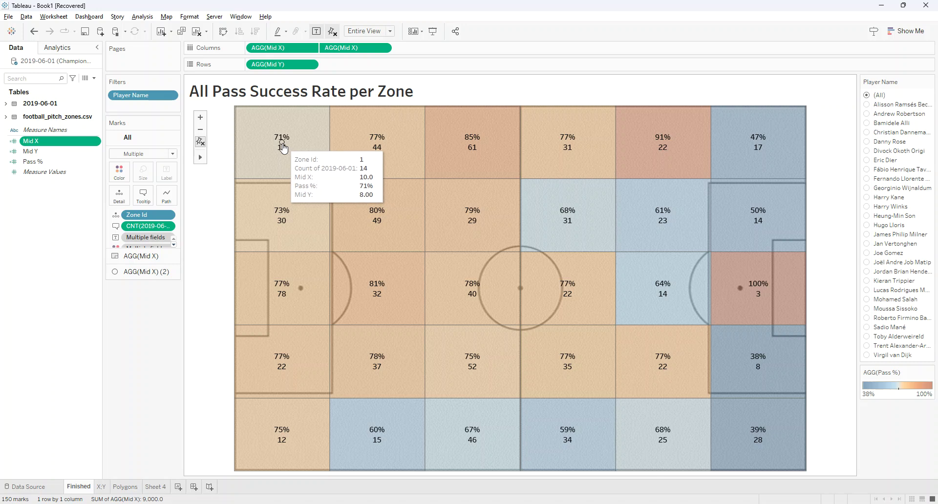
{"action": "left_click", "coordinate": [284, 148]}
{"action": "left_click", "coordinate": [377, 142]}
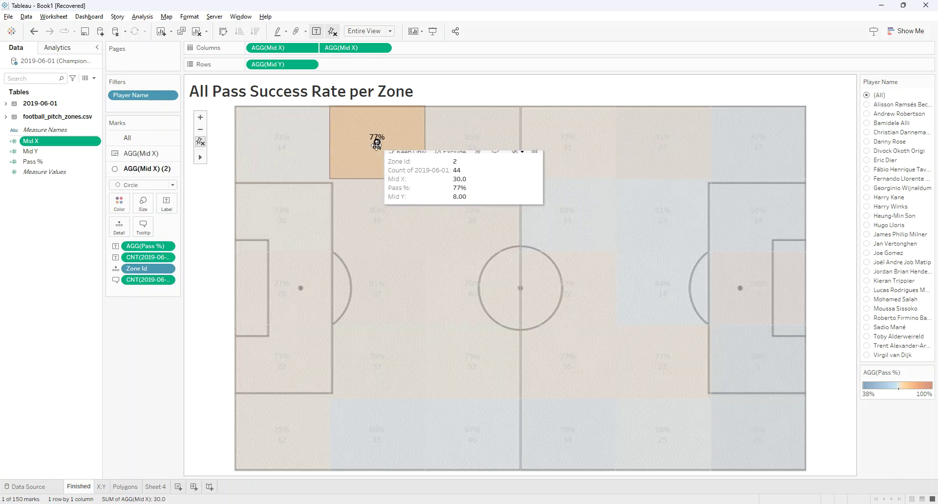
{"action": "left_click", "coordinate": [472, 143]}
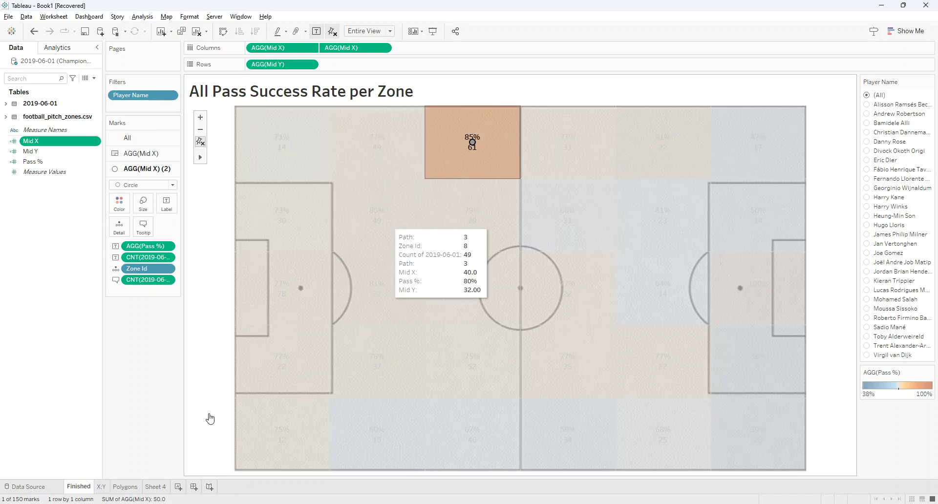
{"action": "left_click", "coordinate": [155, 487]}
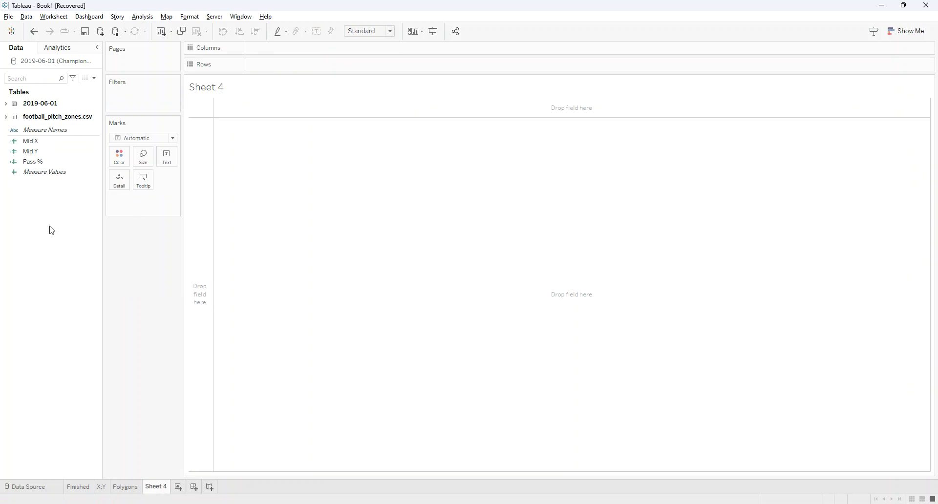
- Review the Mid Y formula, (MIN([Y]) + MAX([Y])) / 2, and close it unchanged
{"action": "left_click", "coordinate": [55, 152]}
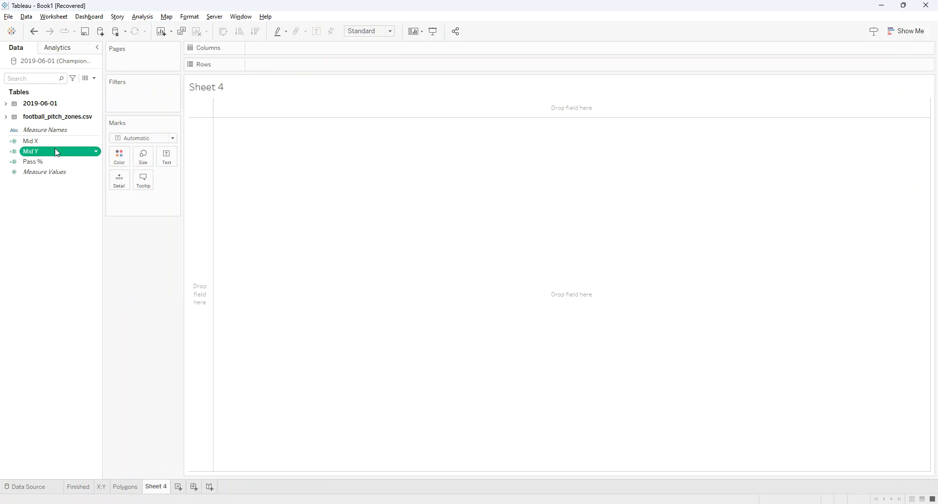
{"action": "right_click", "coordinate": [54, 151]}
{"action": "left_click", "coordinate": [96, 198]}
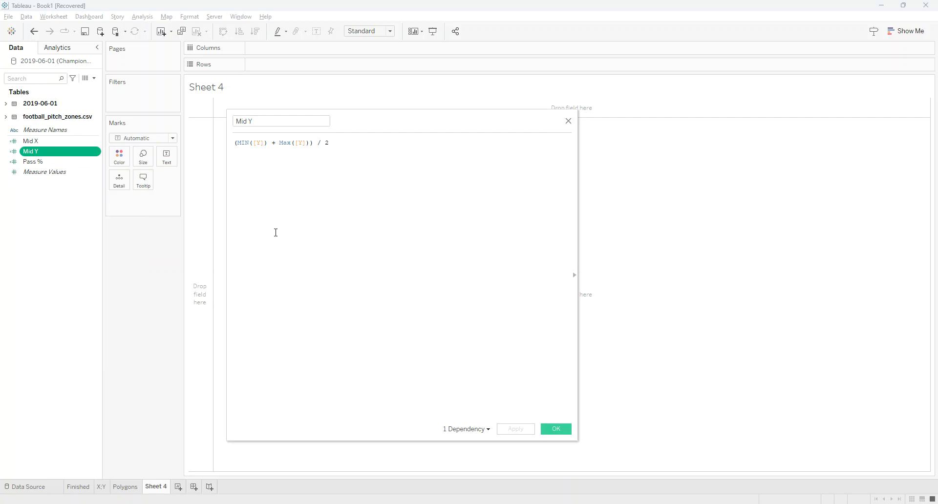
{"action": "scroll", "coordinate": [275, 232], "scroll_direction": "up", "scroll_amount": 5}
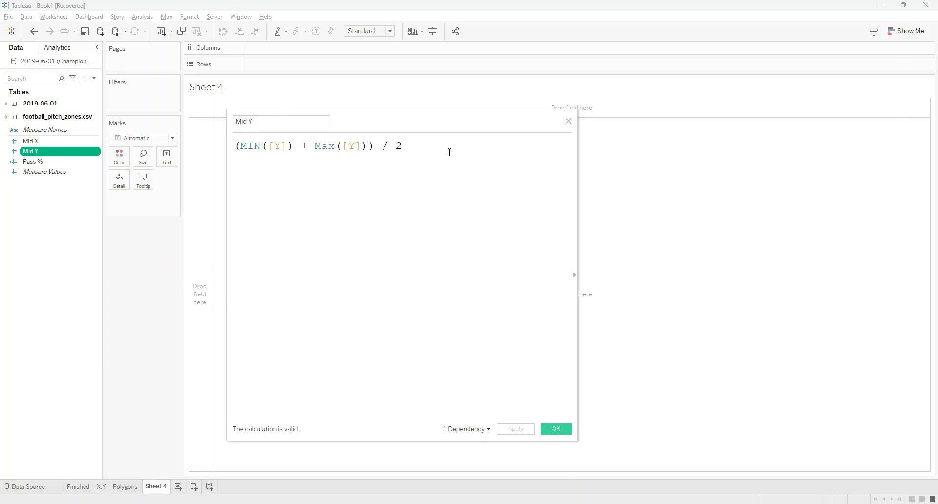
{"action": "left_click", "coordinate": [568, 121]}
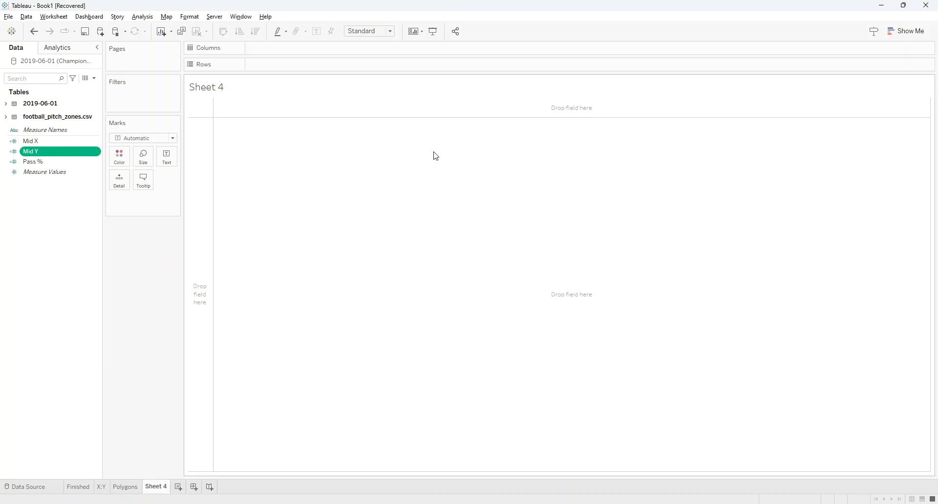
- Plot Mid X by Mid Y as Polygon marks with Zone Id on Detail, Path on Path, and 34% opacity
{"action": "left_click_drag", "start_coordinate": [42, 141], "coordinate": [293, 54]}
{"action": "left_click_drag", "start_coordinate": [31, 151], "coordinate": [291, 73]}
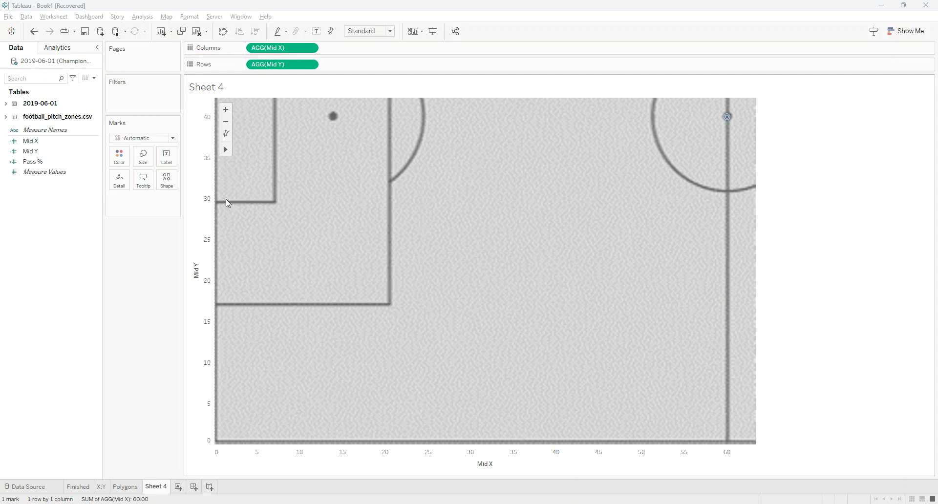
{"action": "left_click", "coordinate": [5, 117]}
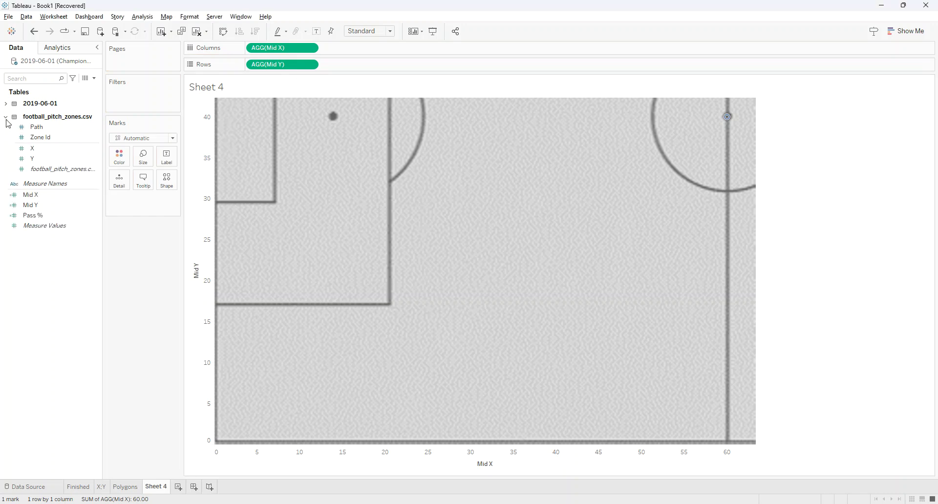
{"action": "left_click", "coordinate": [68, 127]}
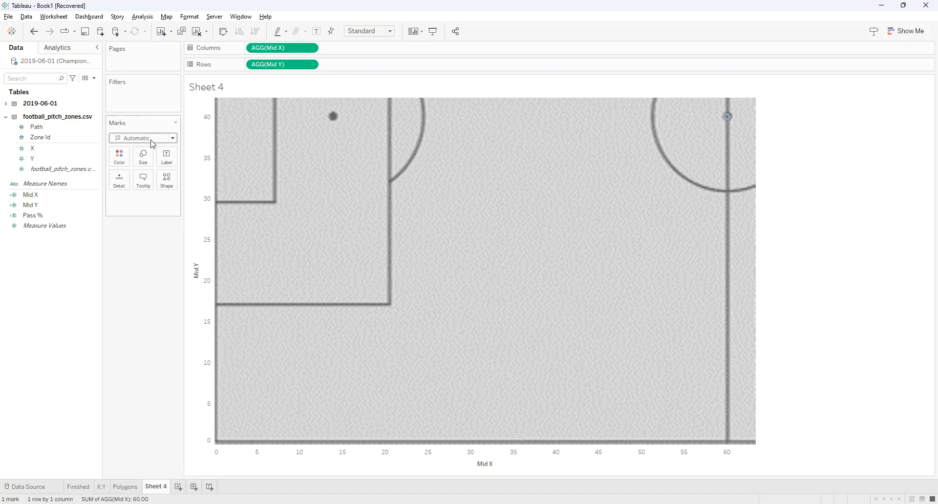
{"action": "left_click", "coordinate": [172, 139]}
{"action": "left_click", "coordinate": [136, 272]}
{"action": "left_click_drag", "start_coordinate": [37, 136], "coordinate": [119, 185]}
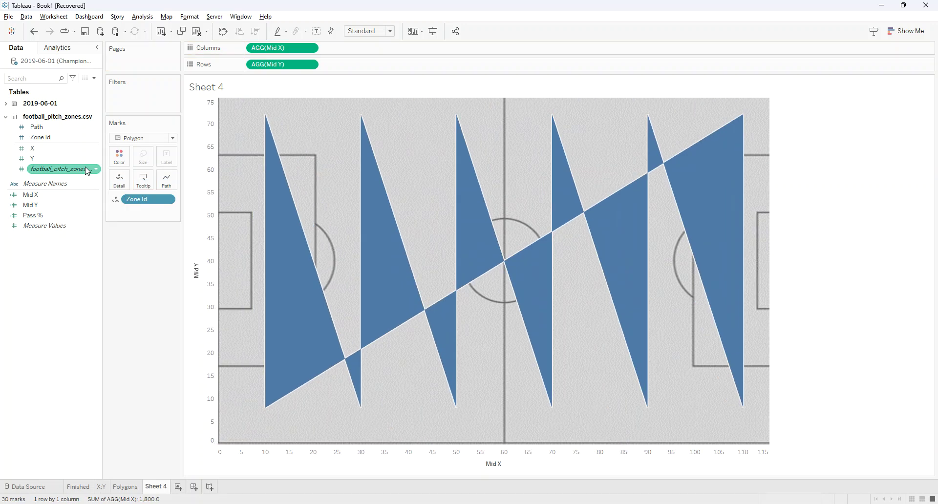
{"action": "left_click_drag", "start_coordinate": [35, 127], "coordinate": [167, 185]}
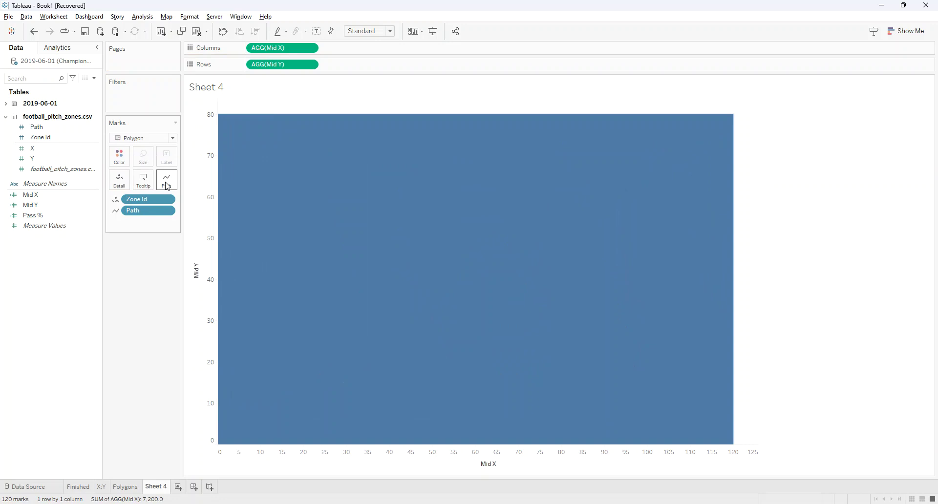
{"action": "left_click", "coordinate": [123, 162]}
{"action": "left_click_drag", "start_coordinate": [176, 258], "coordinate": [140, 261]}
- Give the zone polygons a dark grey border
{"action": "left_click", "coordinate": [161, 282]}
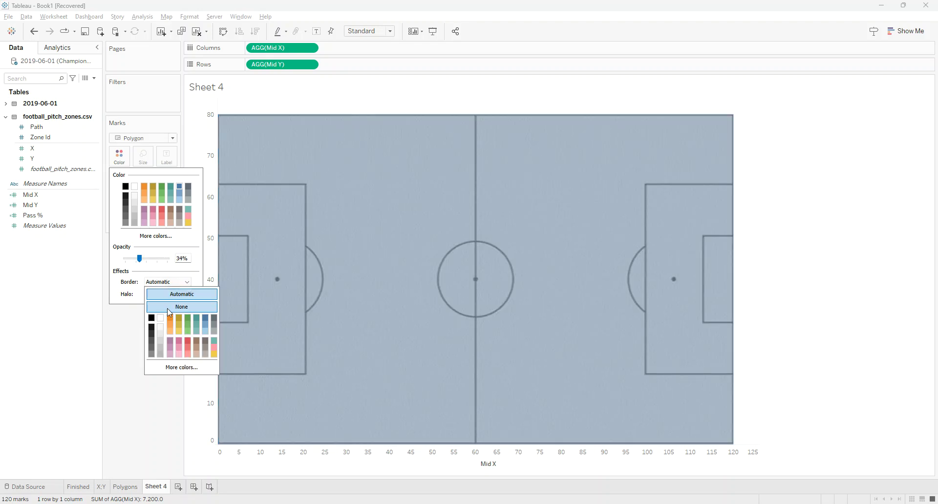
{"action": "left_click", "coordinate": [152, 343]}
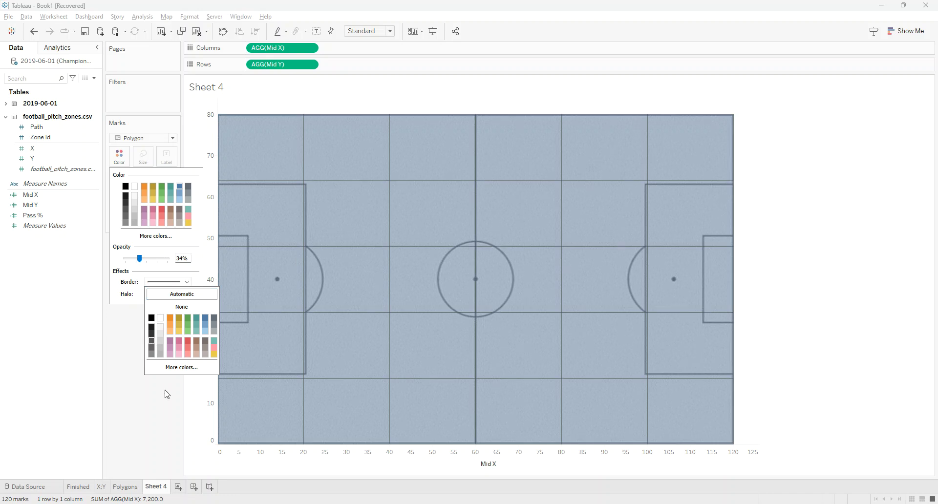
{"action": "left_click", "coordinate": [131, 405]}
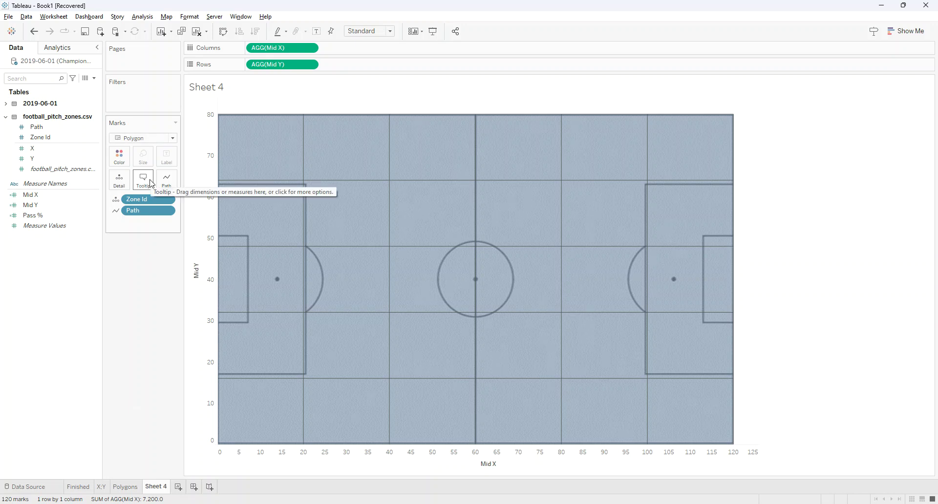
- Check several left-column zones, including zone 19, then clear the mark selection
{"action": "mouse_move", "coordinate": [243, 267]}
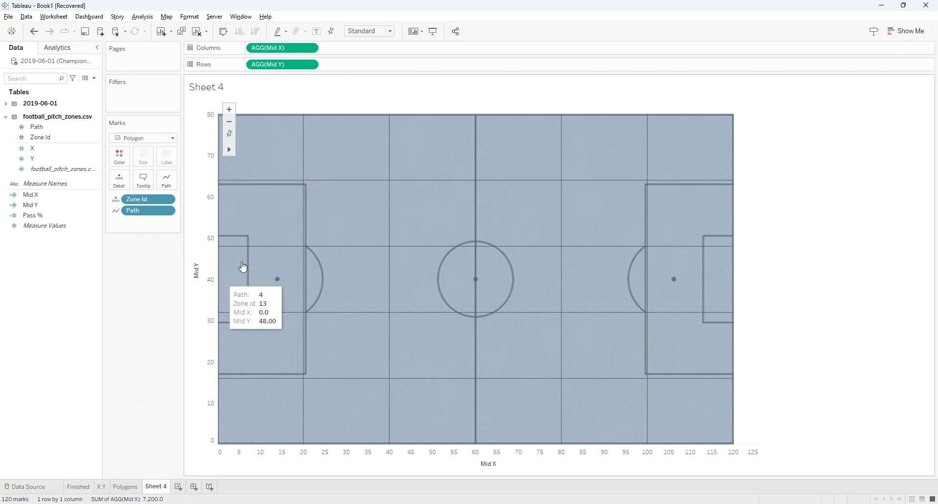
{"action": "left_click", "coordinate": [265, 148]}
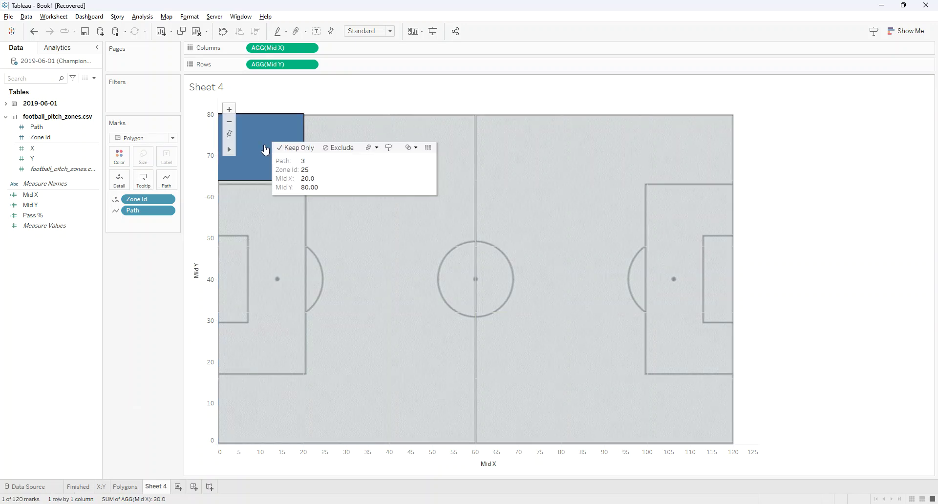
{"action": "left_click", "coordinate": [267, 209]}
{"action": "left_click", "coordinate": [265, 278]}
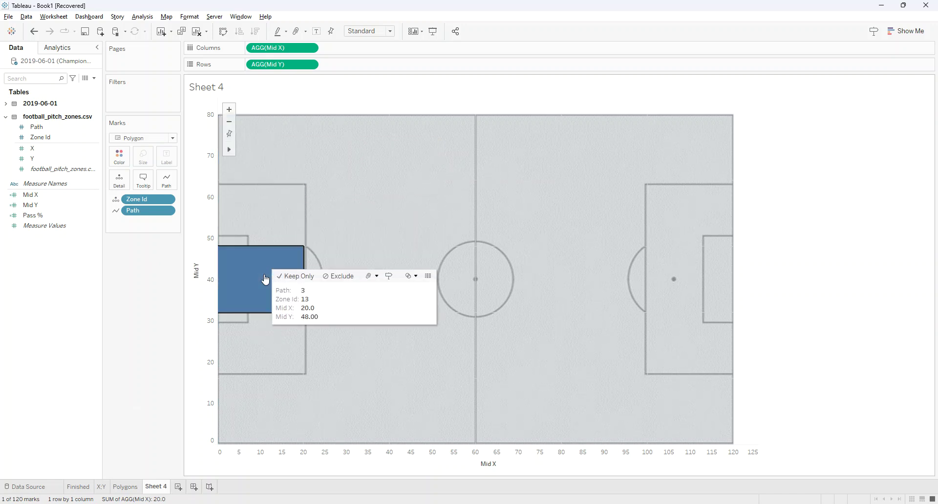
{"action": "left_click", "coordinate": [253, 354]}
{"action": "left_click", "coordinate": [251, 419]}
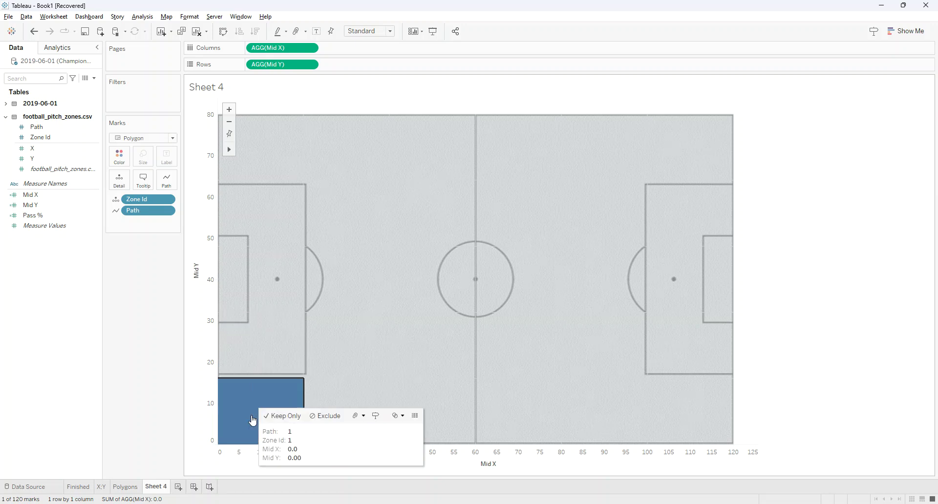
{"action": "key", "text": "Escape"}
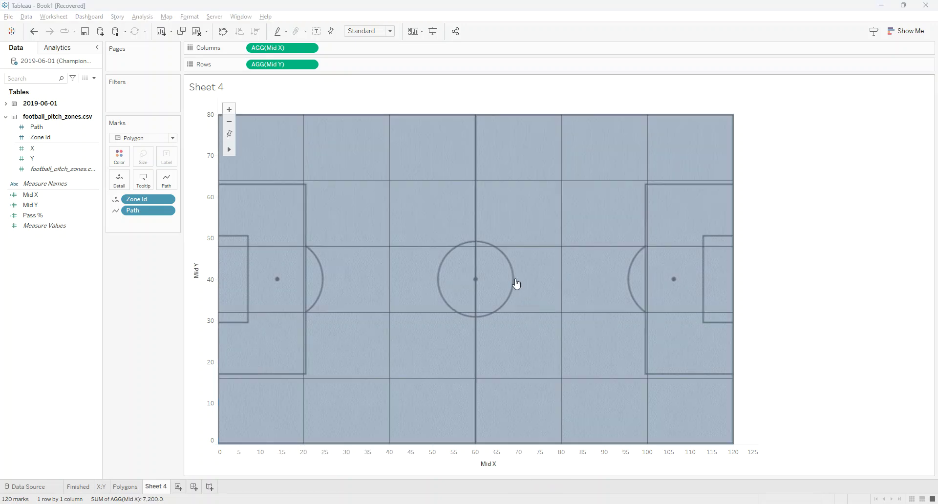
- Reverse the Mid Y axis so 0 sits at the top
{"action": "right_click", "coordinate": [212, 246]}
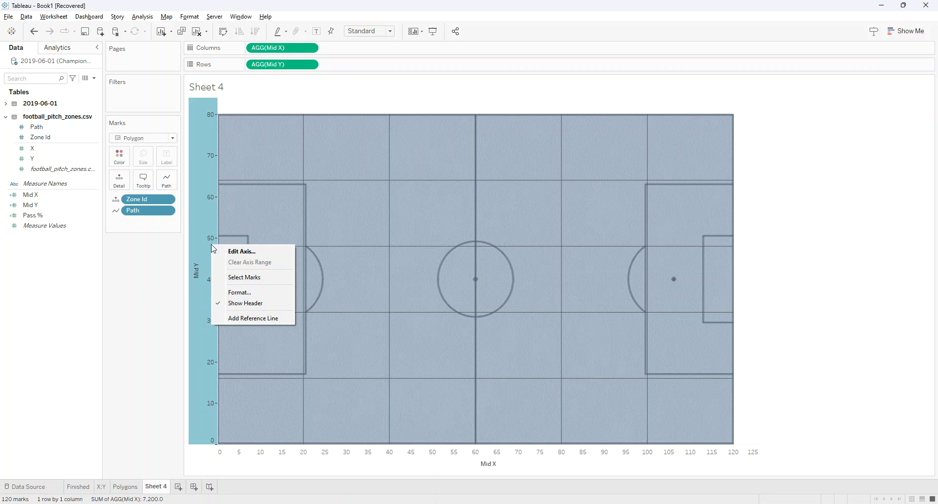
{"action": "left_click", "coordinate": [254, 252]}
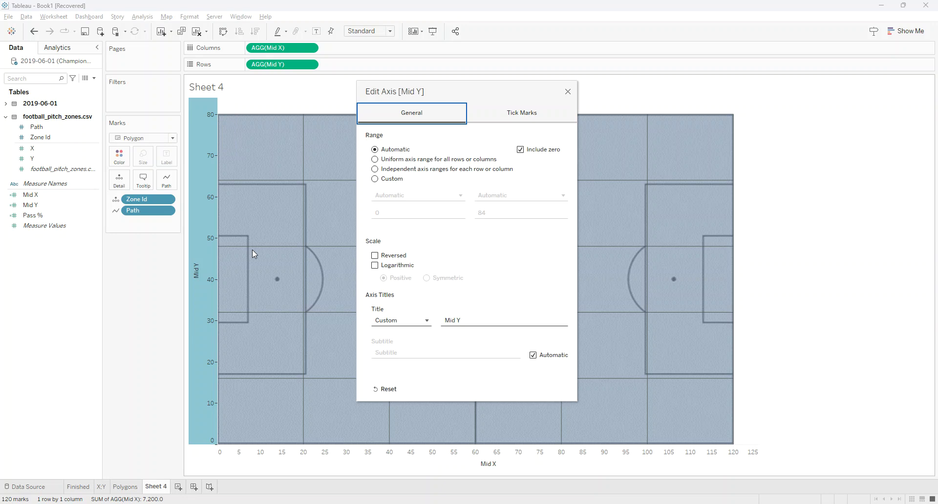
{"action": "left_click", "coordinate": [375, 256]}
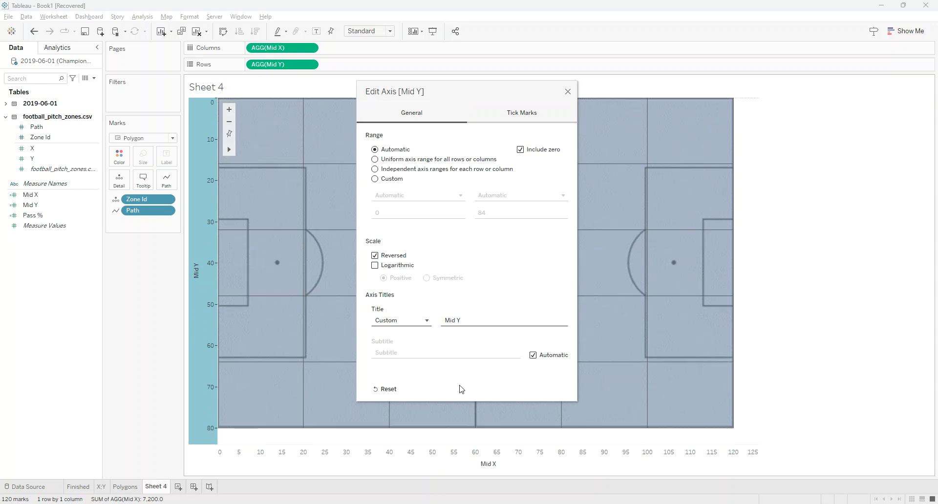
{"action": "left_click", "coordinate": [568, 91]}
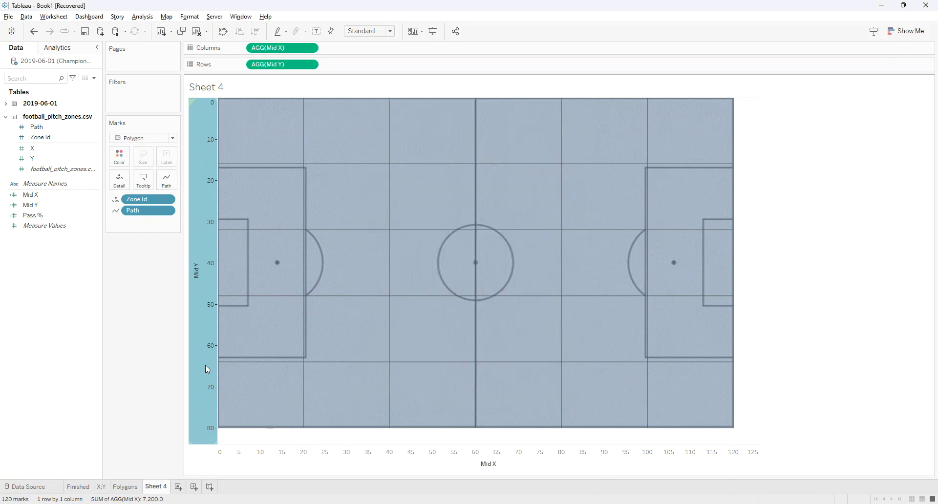
- Hide the headers of both the Mid Y and Mid X axes
{"action": "right_click", "coordinate": [200, 344]}
{"action": "left_click", "coordinate": [232, 402]}
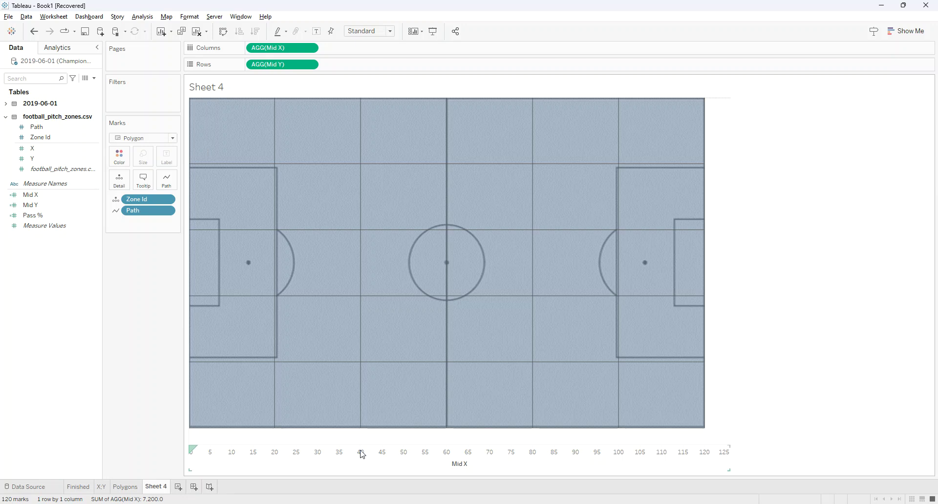
{"action": "right_click", "coordinate": [363, 456]}
{"action": "left_click", "coordinate": [400, 433]}
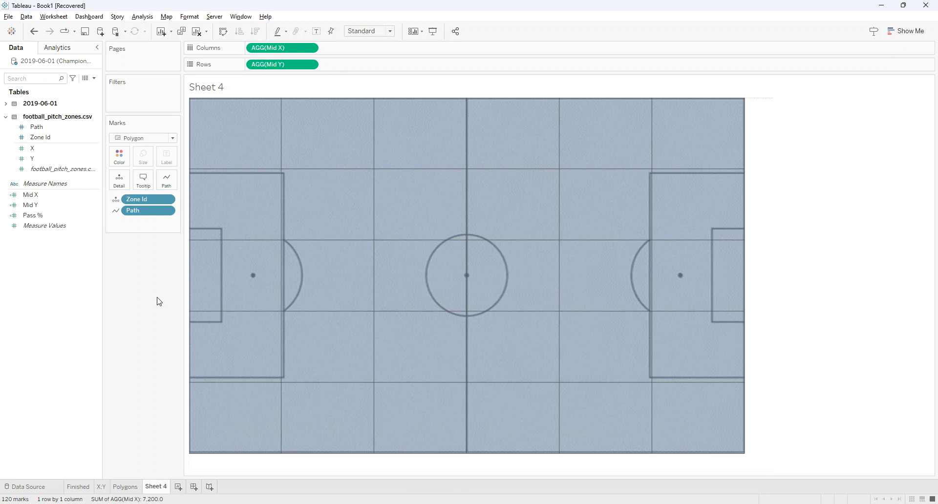
{"action": "left_click", "coordinate": [58, 207]}
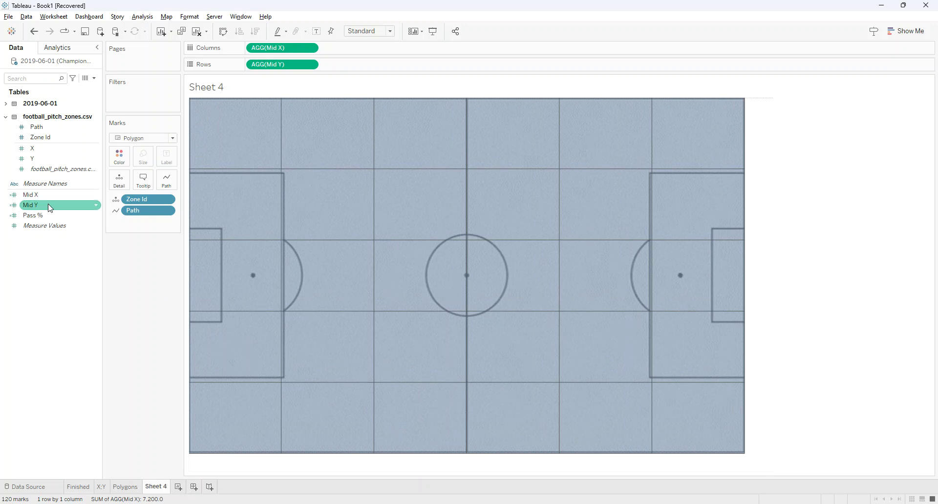
{"action": "left_click", "coordinate": [67, 218]}
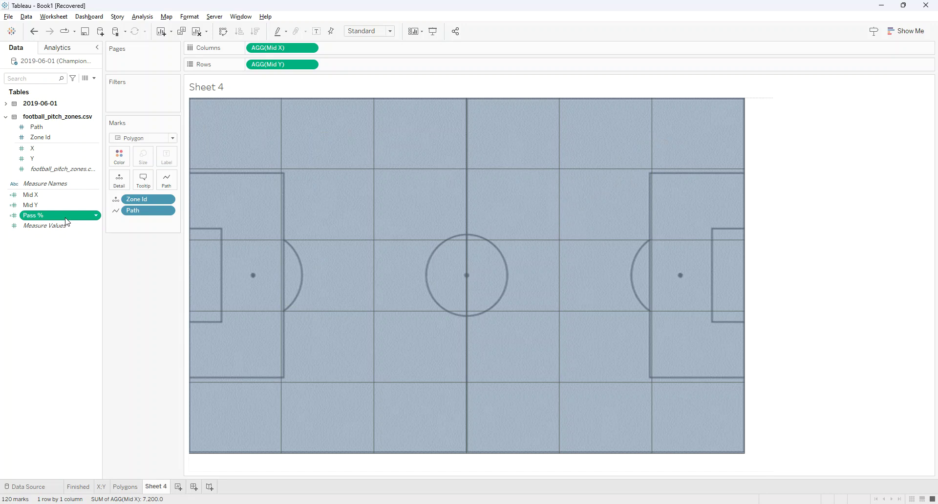
{"action": "right_click", "coordinate": [67, 222]}
{"action": "left_click", "coordinate": [82, 275]}
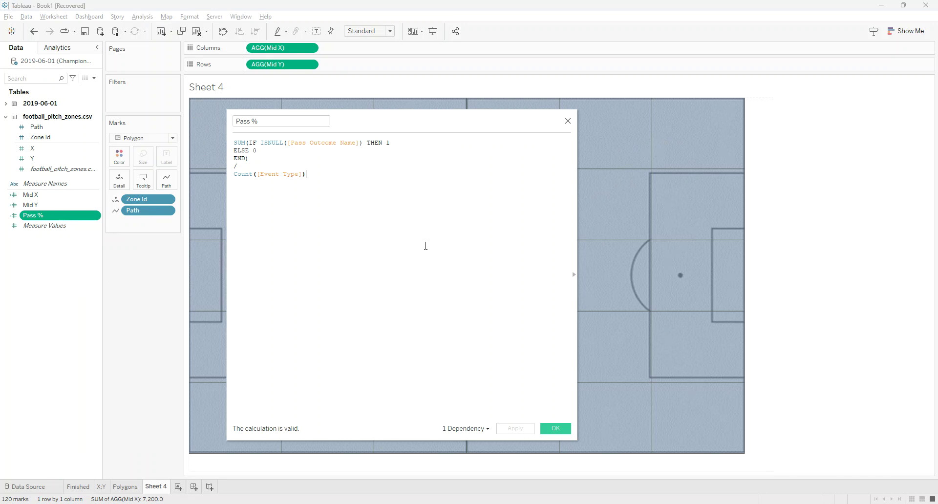
{"action": "scroll", "coordinate": [425, 246], "scroll_direction": "up", "scroll_amount": 5, "text": "ctrl"}
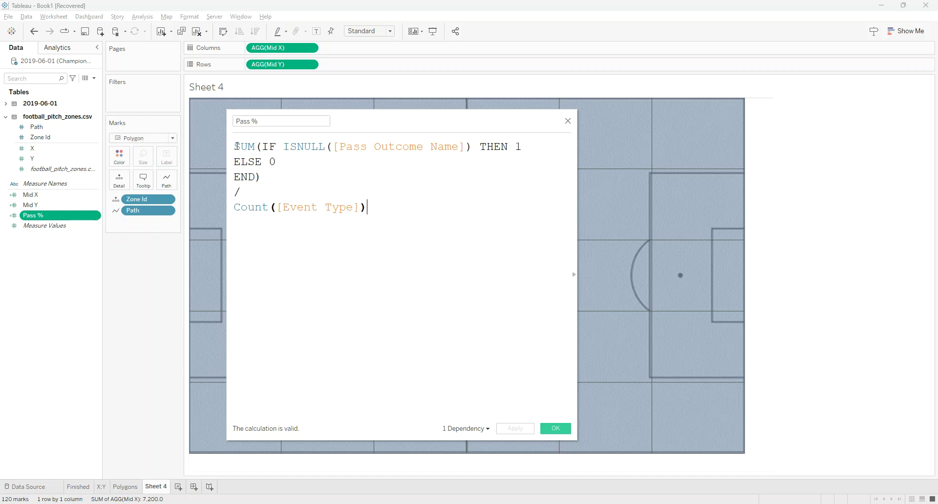
{"action": "left_click_drag", "start_coordinate": [236, 146], "coordinate": [278, 171]}
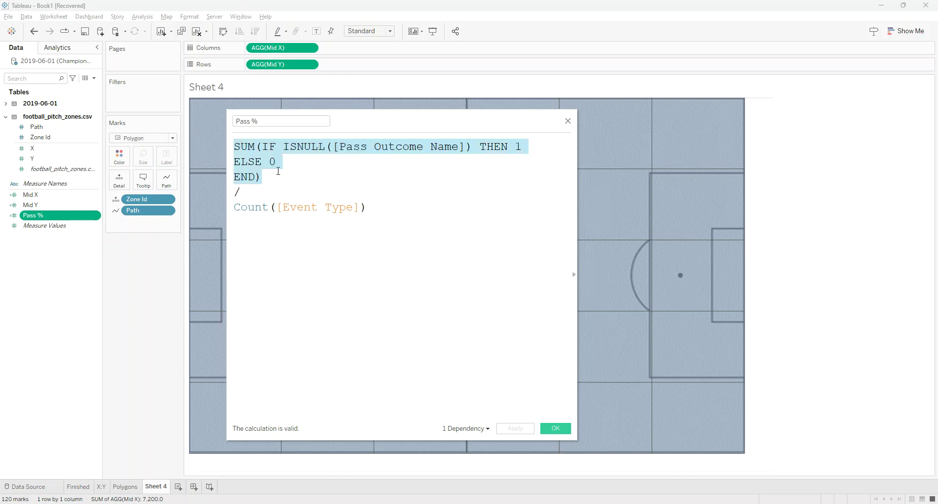
{"action": "left_click", "coordinate": [289, 164]}
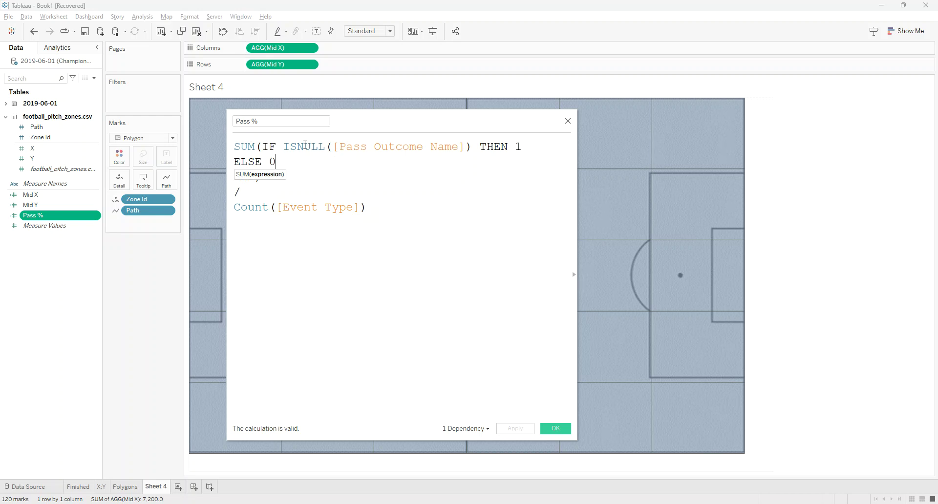
{"action": "left_click_drag", "start_coordinate": [342, 147], "coordinate": [464, 146]}
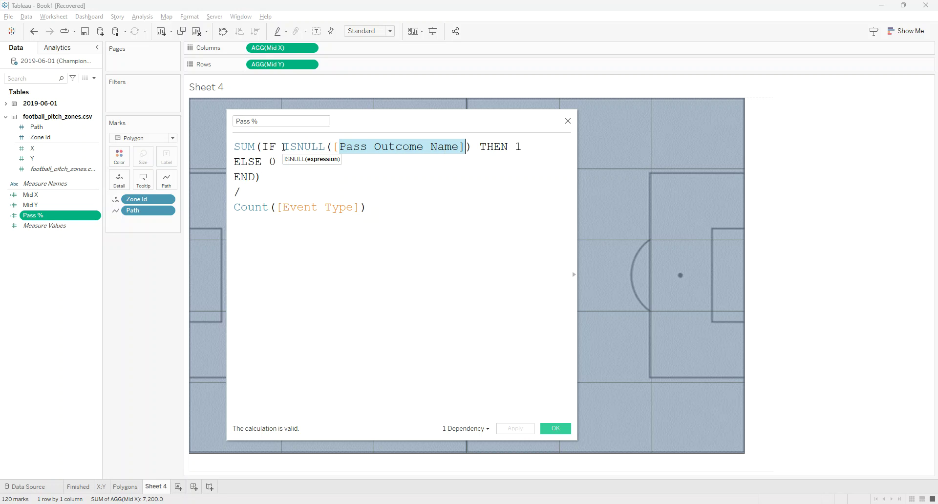
{"action": "left_click_drag", "start_coordinate": [284, 147], "coordinate": [472, 148]}
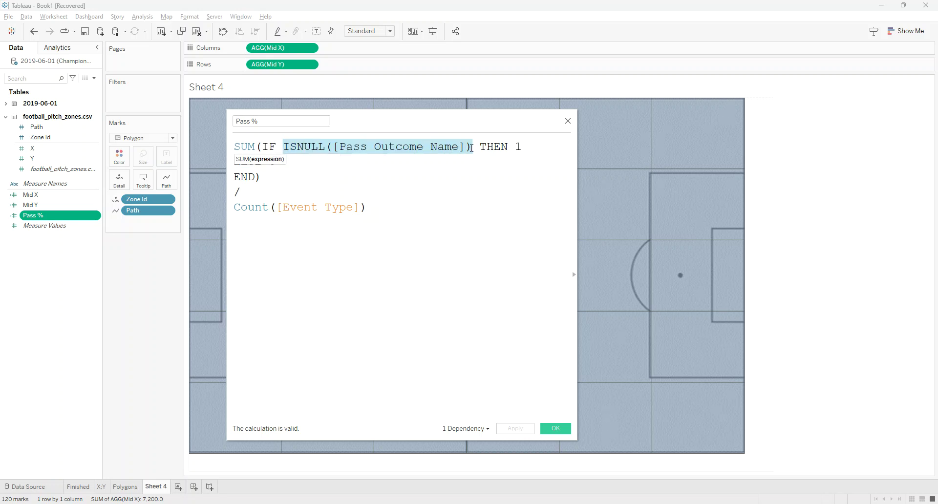
{"action": "left_click", "coordinate": [406, 161]}
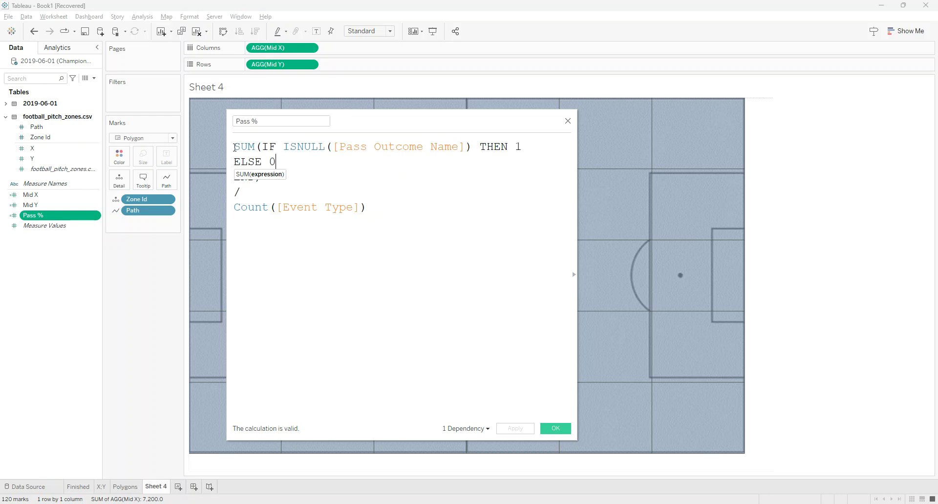
{"action": "left_click_drag", "start_coordinate": [234, 148], "coordinate": [293, 156]}
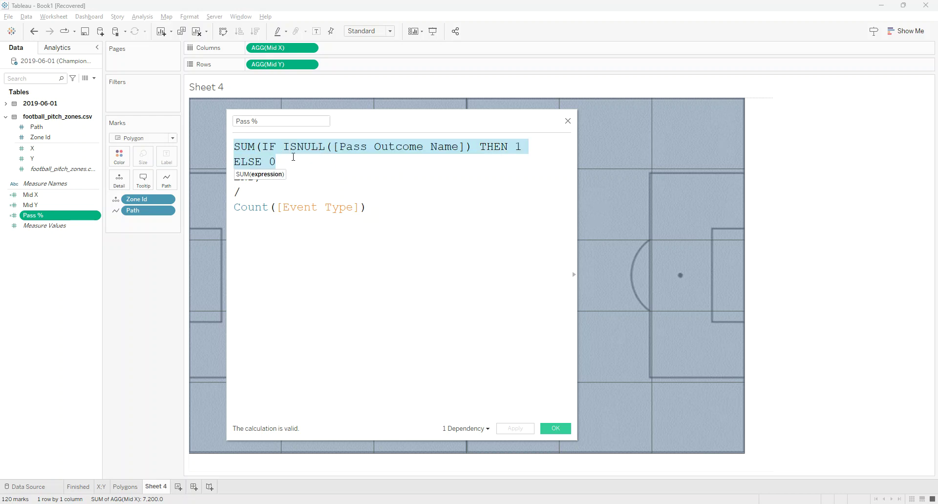
{"action": "left_click", "coordinate": [303, 168]}
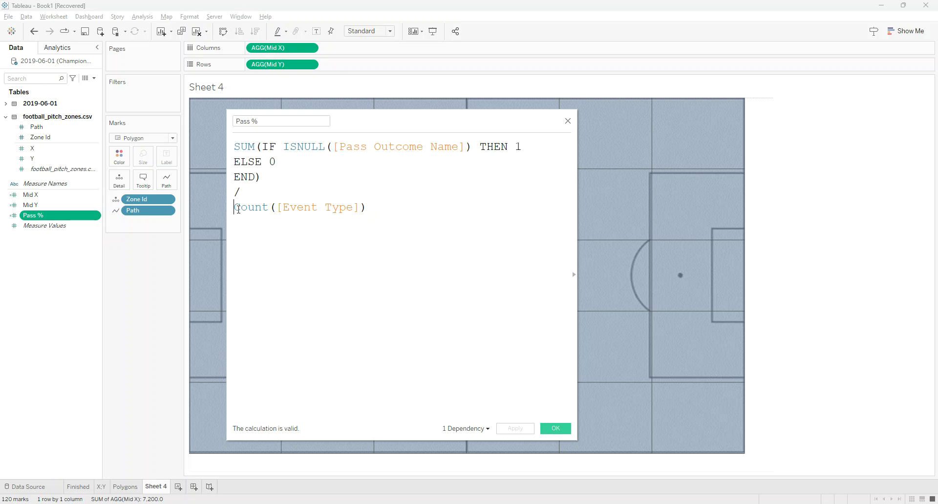
{"action": "left_click_drag", "start_coordinate": [234, 207], "coordinate": [371, 208]}
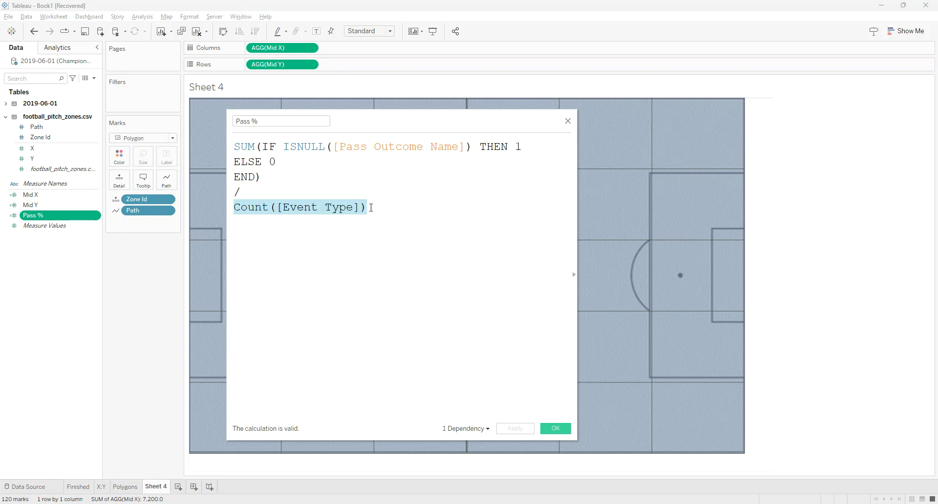
{"action": "left_click", "coordinate": [334, 208]}
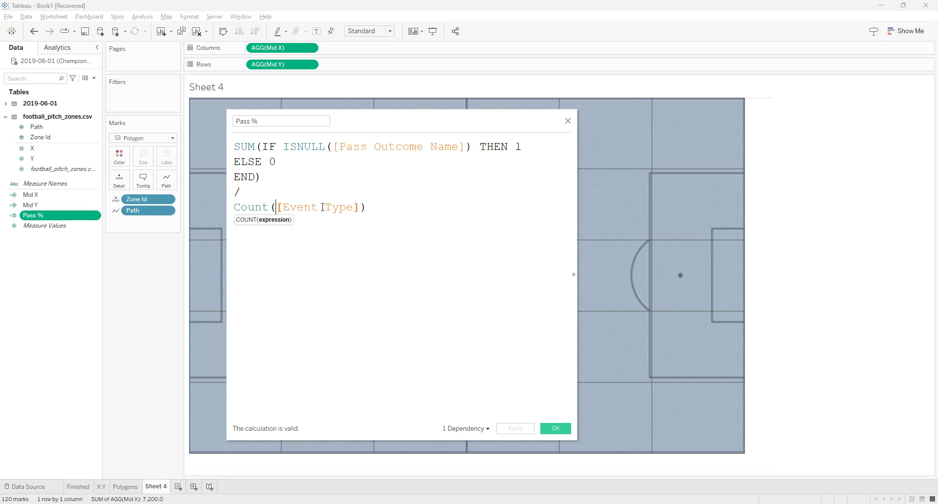
{"action": "left_click", "coordinate": [364, 216]}
{"action": "left_click_drag", "start_coordinate": [366, 207], "coordinate": [233, 208]}
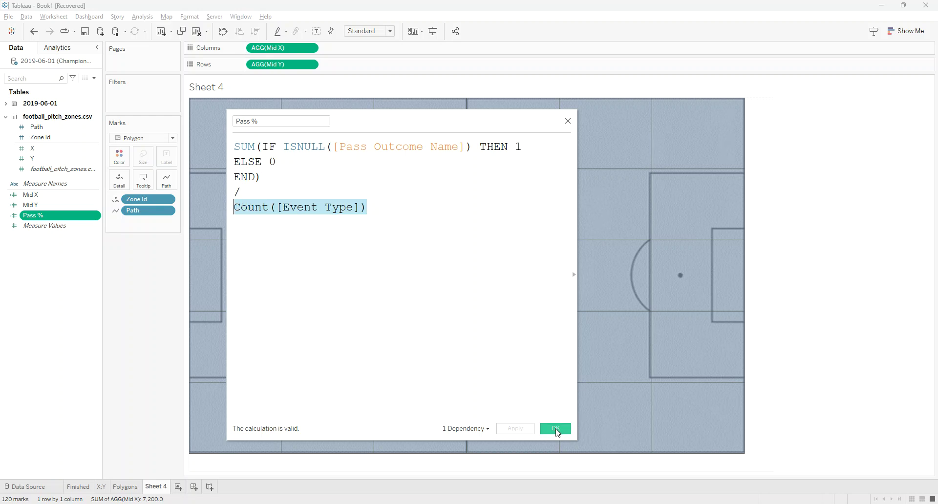
{"action": "left_click", "coordinate": [556, 429]}
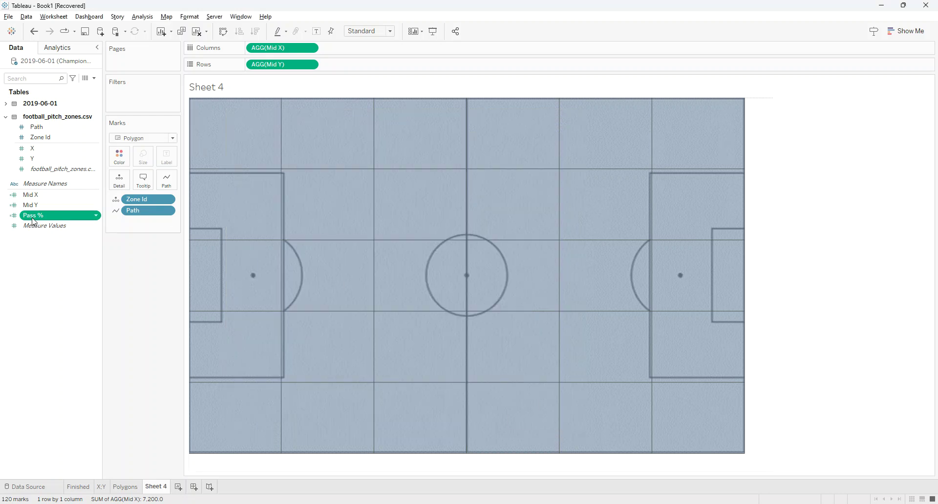
- Colour the zones by Pass % with a reversed Orange-Blue Diverging palette
{"action": "left_click_drag", "start_coordinate": [33, 221], "coordinate": [122, 161]}
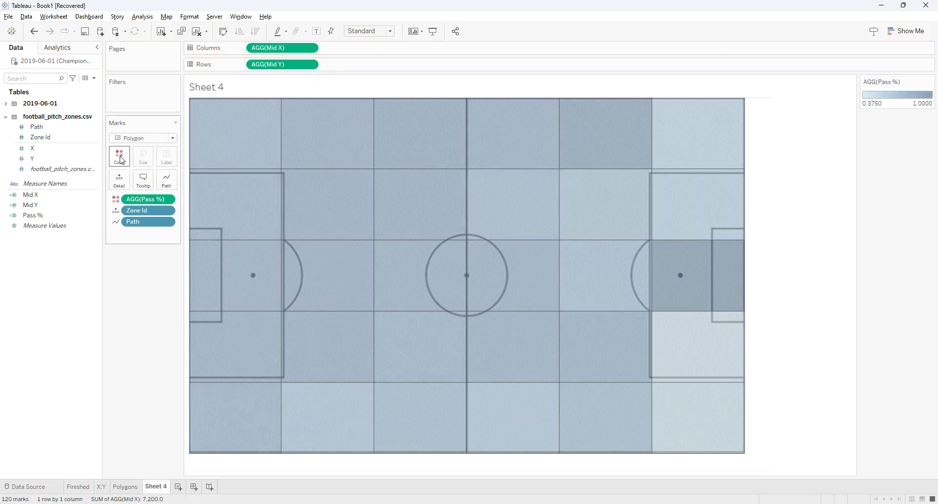
{"action": "left_click", "coordinate": [122, 160]}
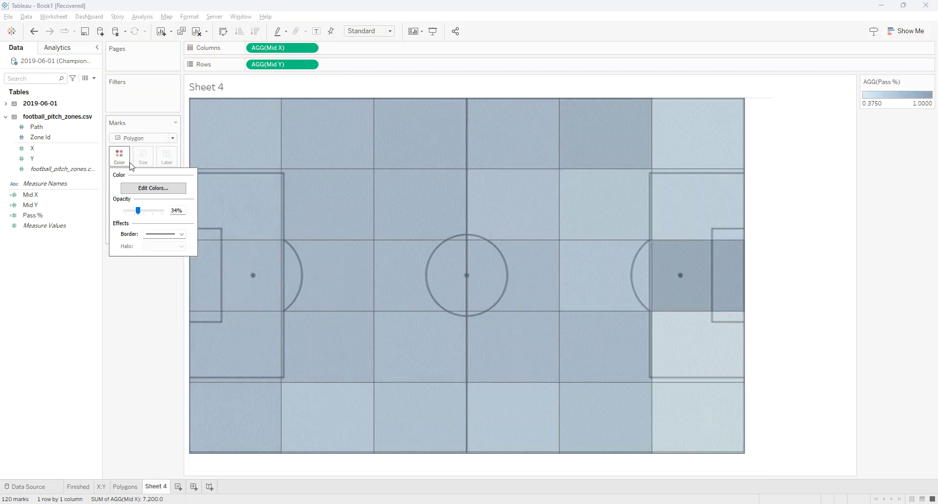
{"action": "left_click", "coordinate": [163, 189]}
{"action": "left_click", "coordinate": [562, 216]}
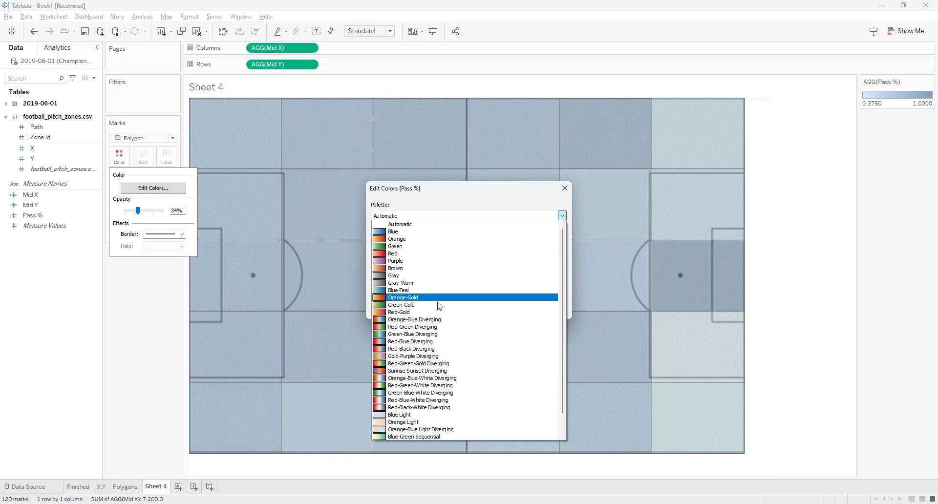
{"action": "left_click", "coordinate": [419, 317]}
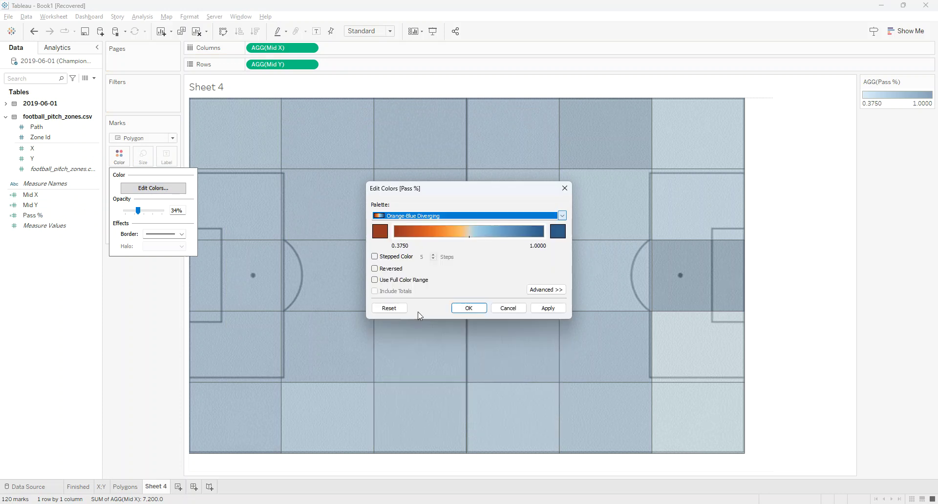
{"action": "left_click", "coordinate": [375, 270]}
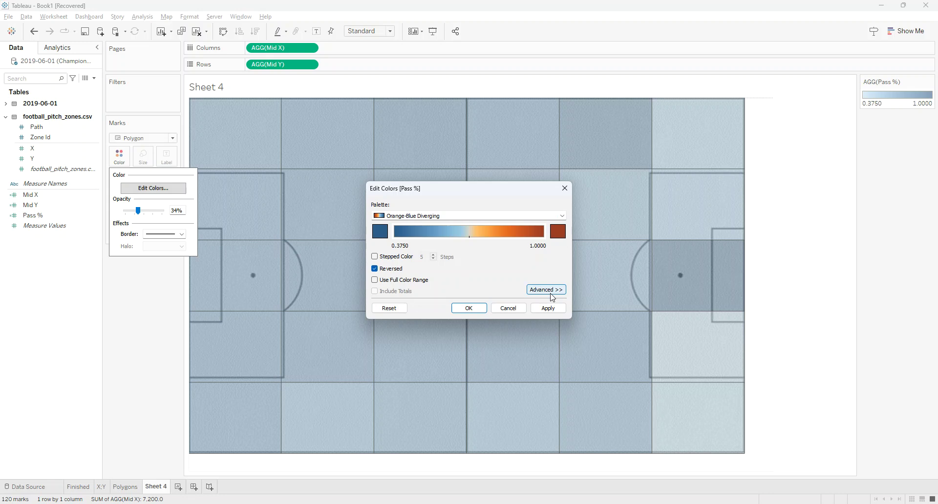
{"action": "left_click", "coordinate": [548, 308]}
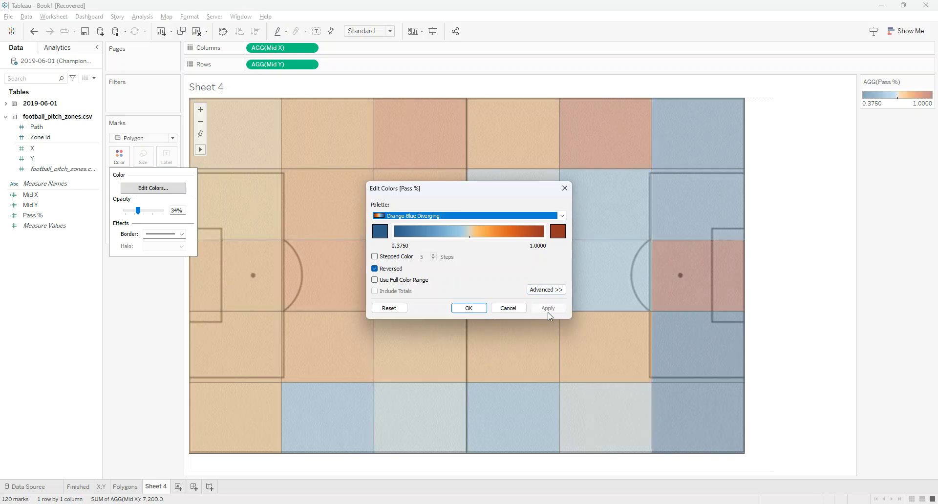
- Centre the palette at 0.6875 and make it stepped with 5 steps
{"action": "left_click", "coordinate": [556, 291]}
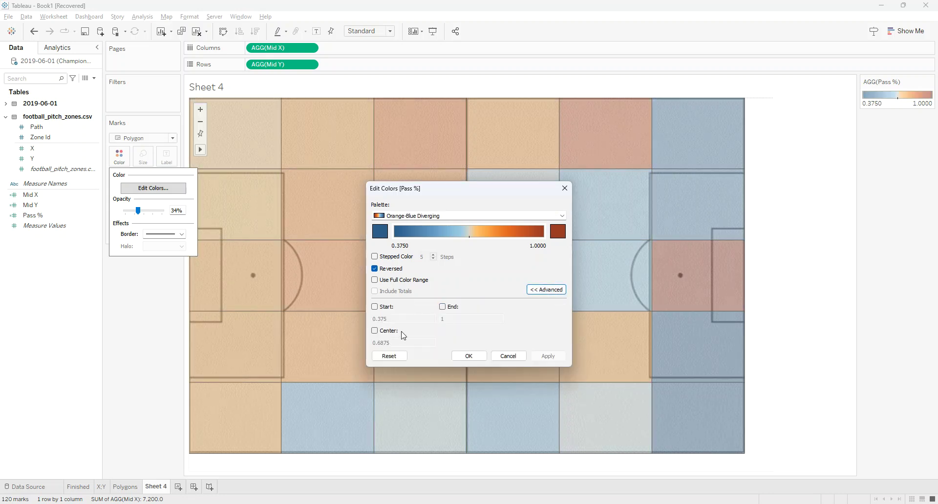
{"action": "left_click", "coordinate": [375, 330]}
{"action": "left_click_drag", "start_coordinate": [400, 343], "coordinate": [373, 343]}
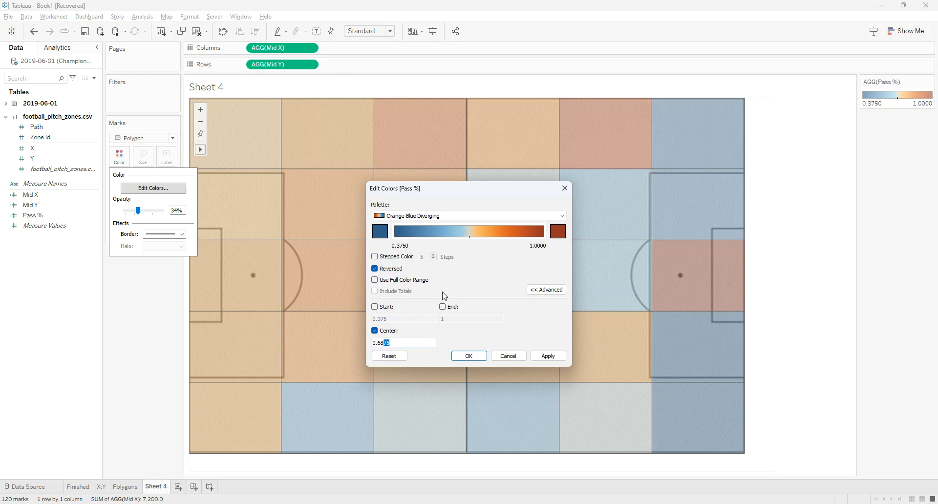
{"action": "left_click", "coordinate": [375, 257]}
{"action": "left_click", "coordinate": [435, 259]}
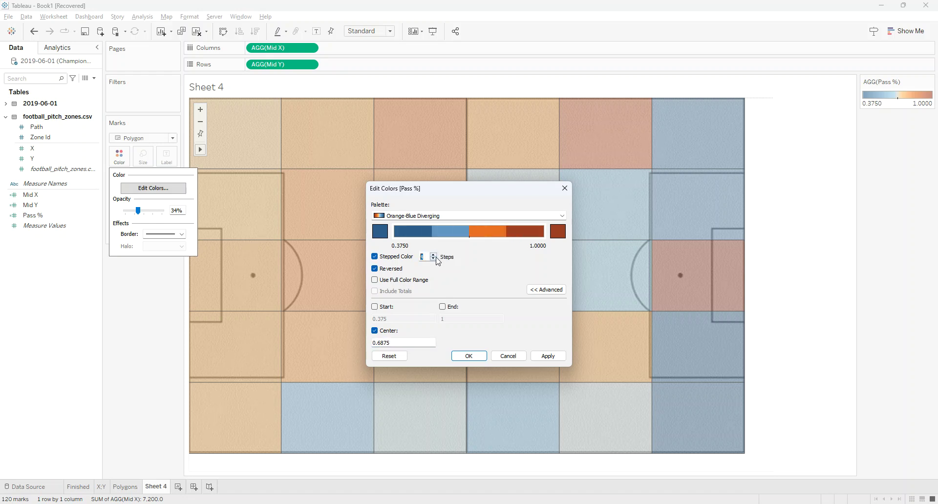
{"action": "left_click", "coordinate": [434, 255]}
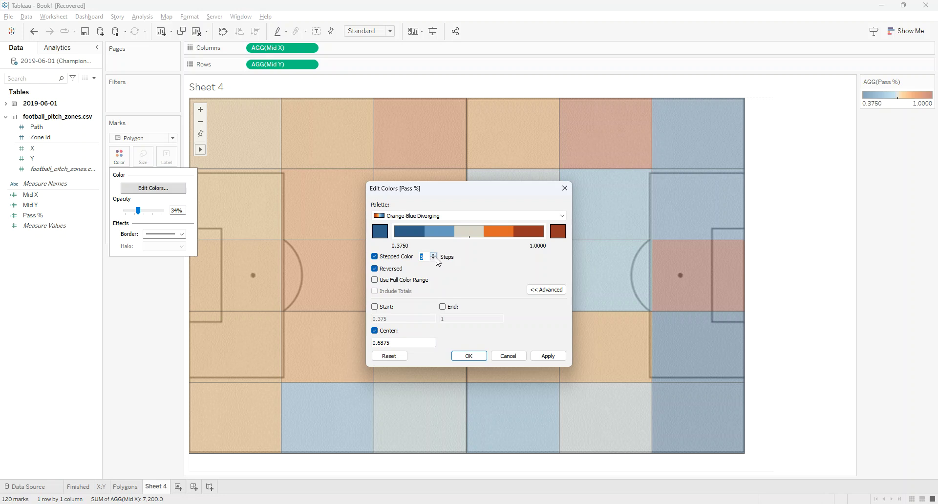
{"action": "left_click", "coordinate": [549, 356]}
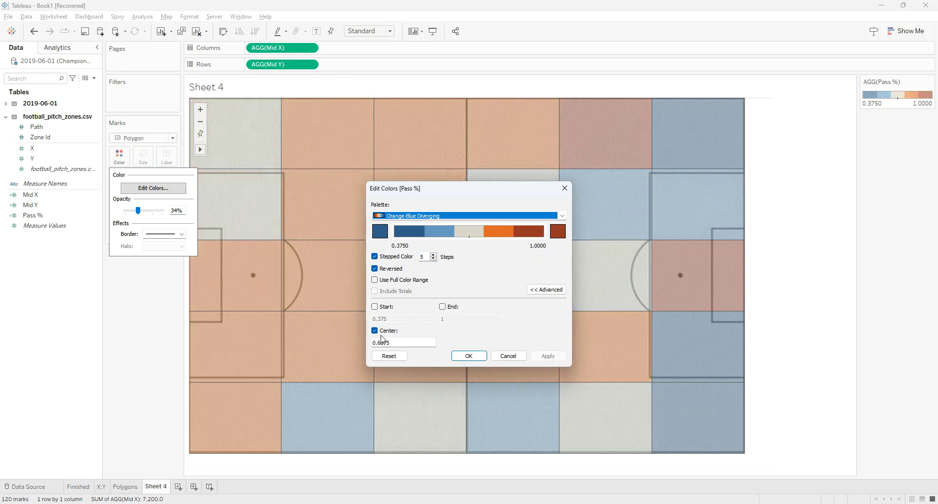
{"action": "left_click", "coordinate": [469, 357]}
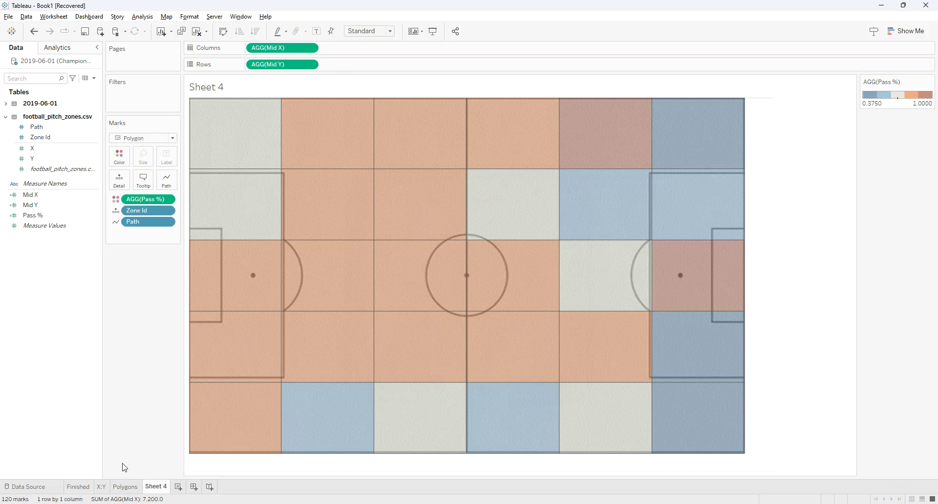
- Add a second copy of Mid X on Columns for a side-by-side pitch
{"action": "left_click", "coordinate": [74, 487]}
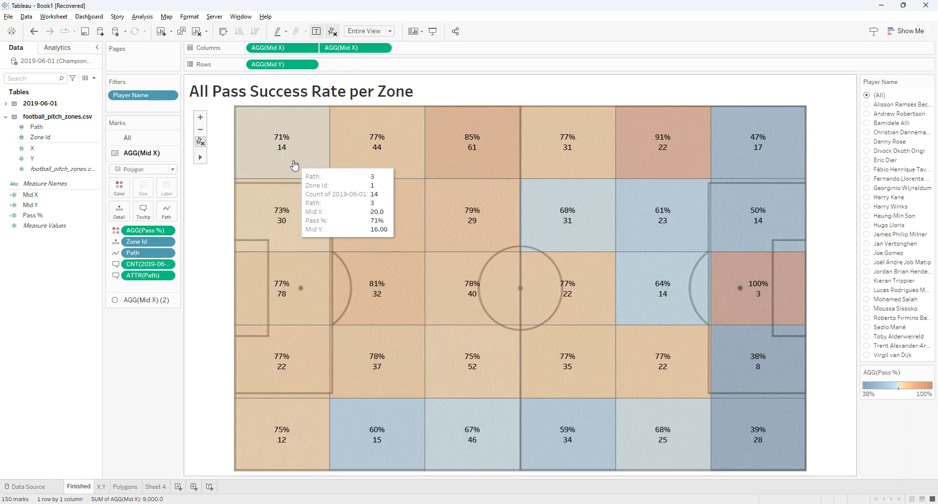
{"action": "left_click", "coordinate": [154, 487]}
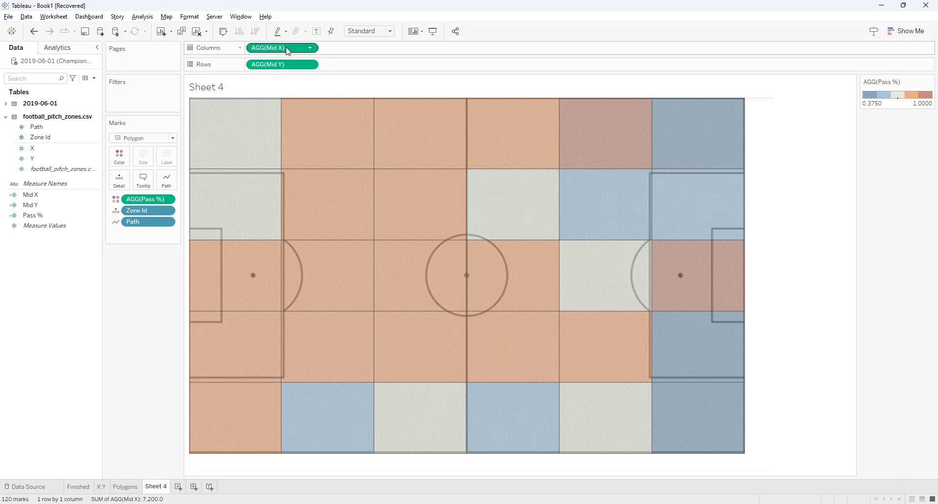
{"action": "left_click_drag", "start_coordinate": [287, 50], "coordinate": [376, 49]}
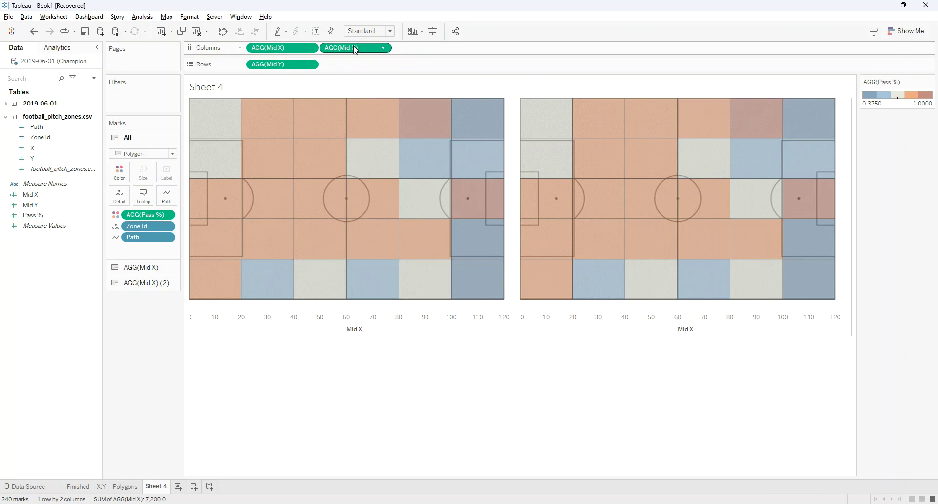
- Compare Sheet 4's two Marks cards against the Finished sheet's mark layers
{"action": "left_click", "coordinate": [146, 278]}
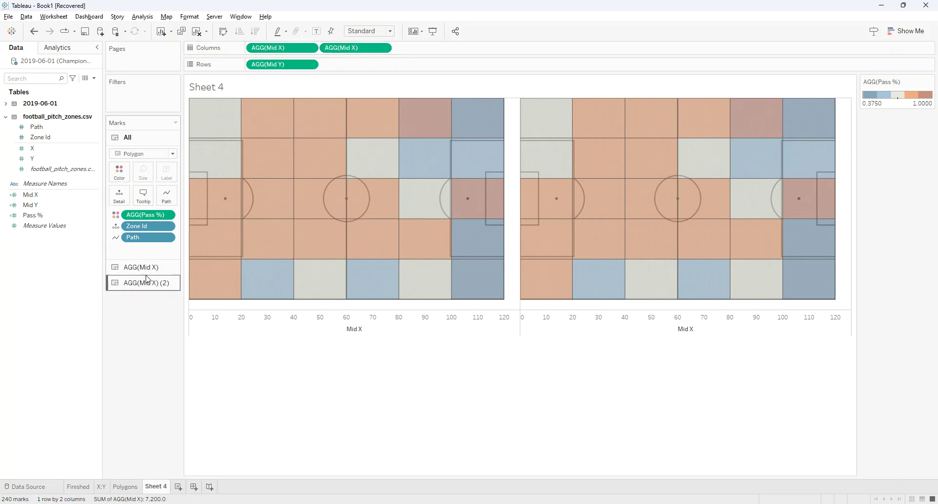
{"action": "left_click", "coordinate": [147, 153]}
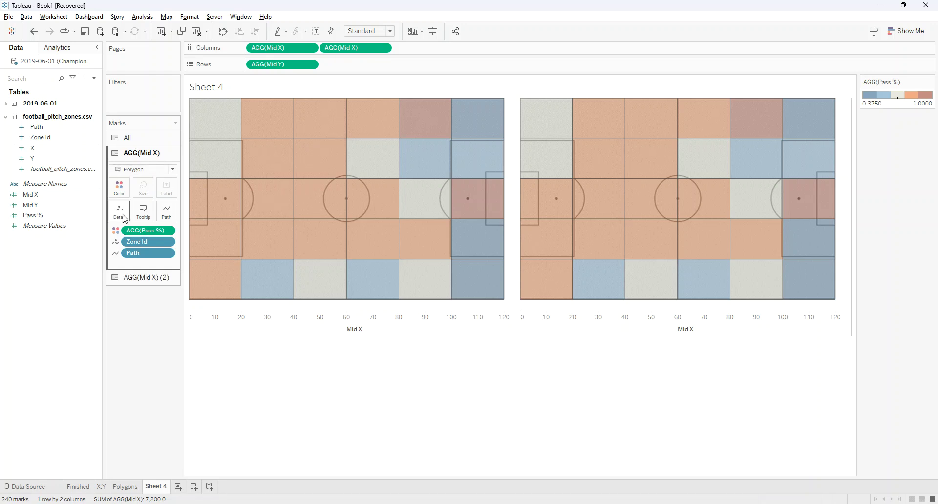
{"action": "mouse_move", "coordinate": [320, 176]}
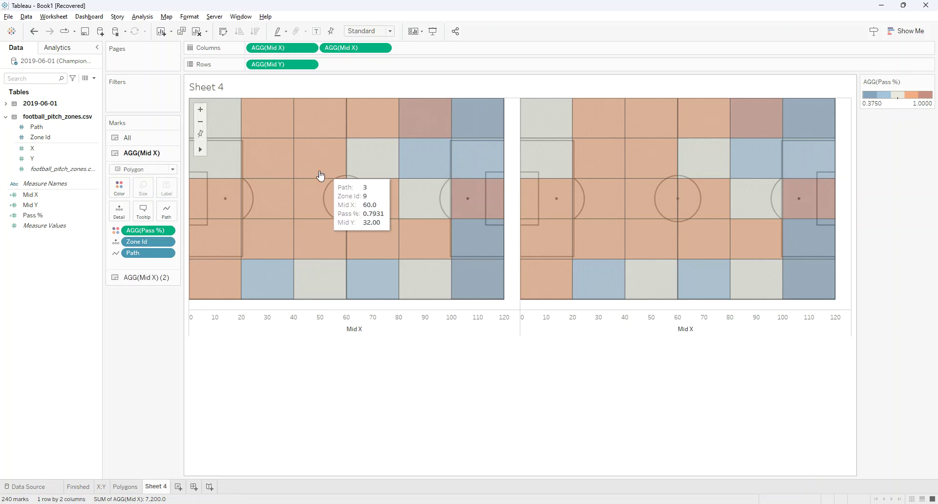
{"action": "left_click", "coordinate": [147, 278]}
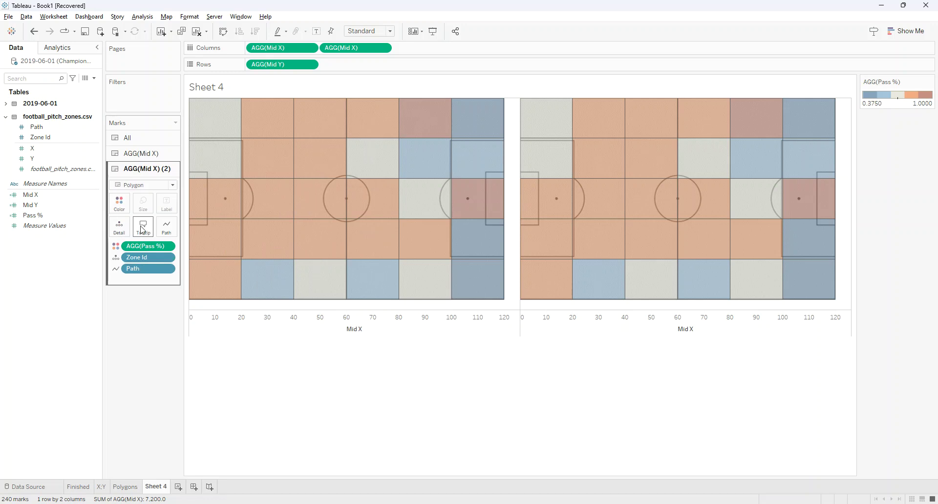
{"action": "left_click", "coordinate": [79, 487]}
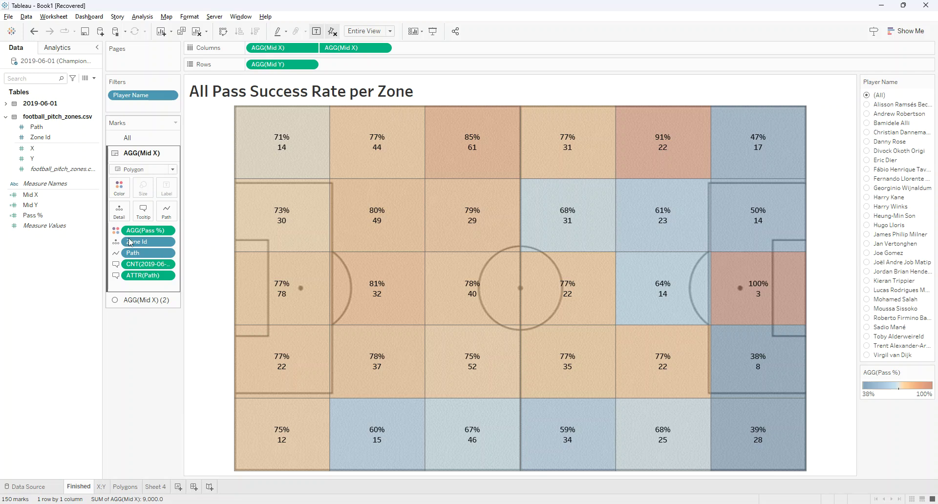
{"action": "left_click", "coordinate": [147, 300]}
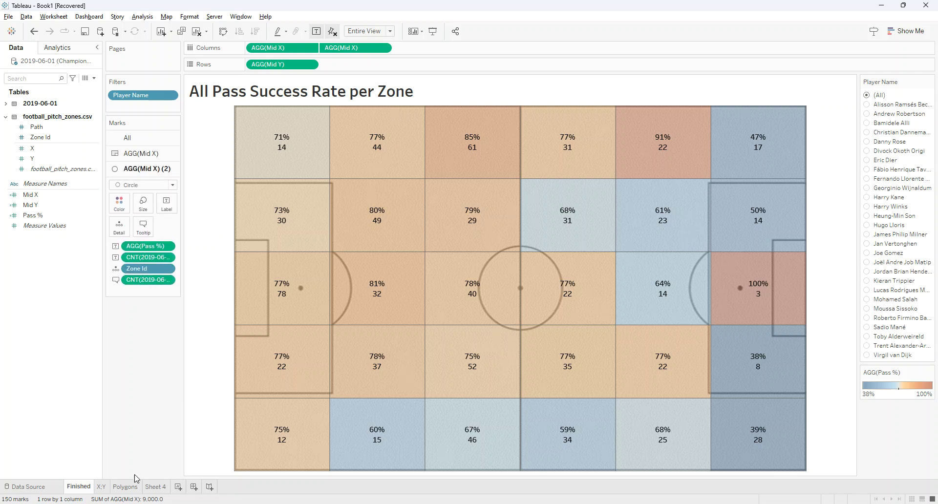
{"action": "left_click", "coordinate": [155, 487]}
- Make the second pane's marks circles and remove its Path and Pass % colour pills
{"action": "left_click", "coordinate": [172, 184]}
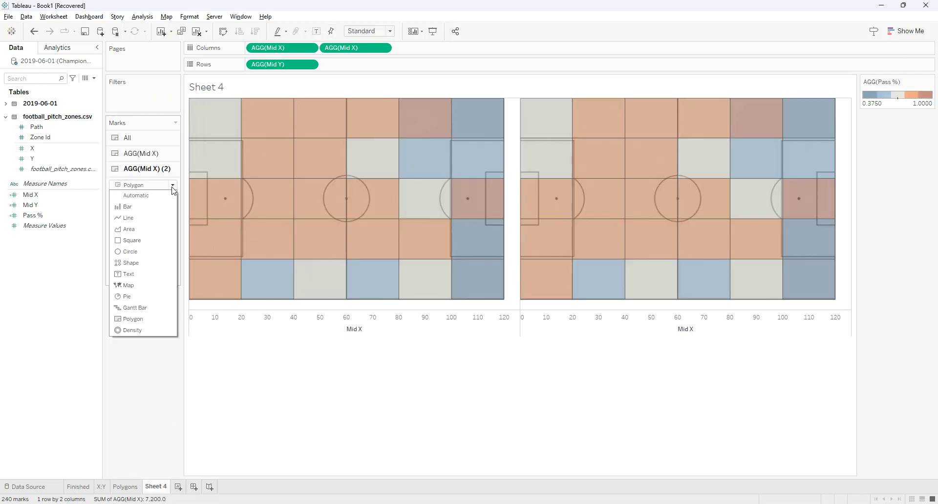
{"action": "left_click", "coordinate": [143, 251]}
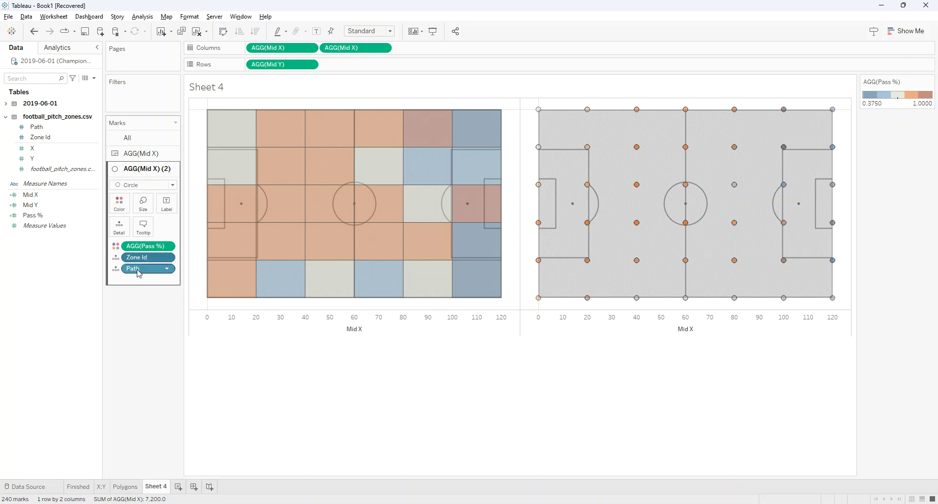
{"action": "left_click_drag", "start_coordinate": [138, 268], "coordinate": [136, 325]}
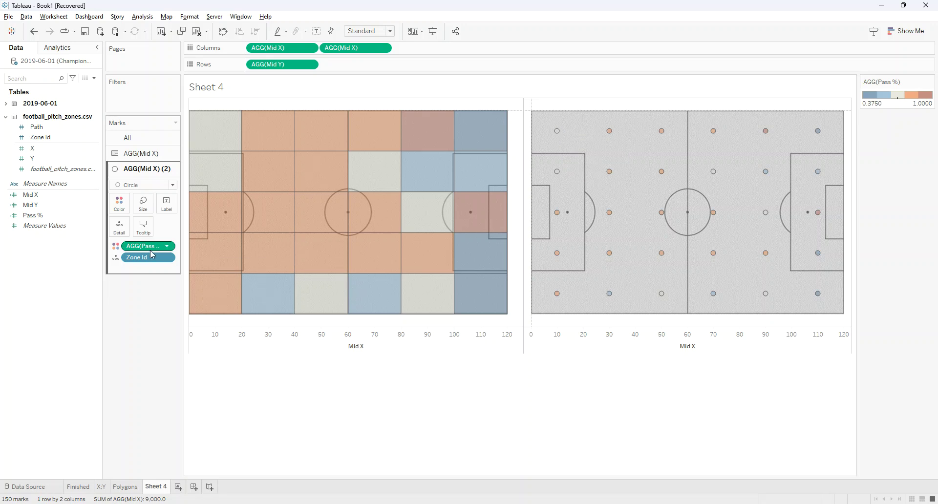
{"action": "left_click_drag", "start_coordinate": [145, 251], "coordinate": [139, 302]}
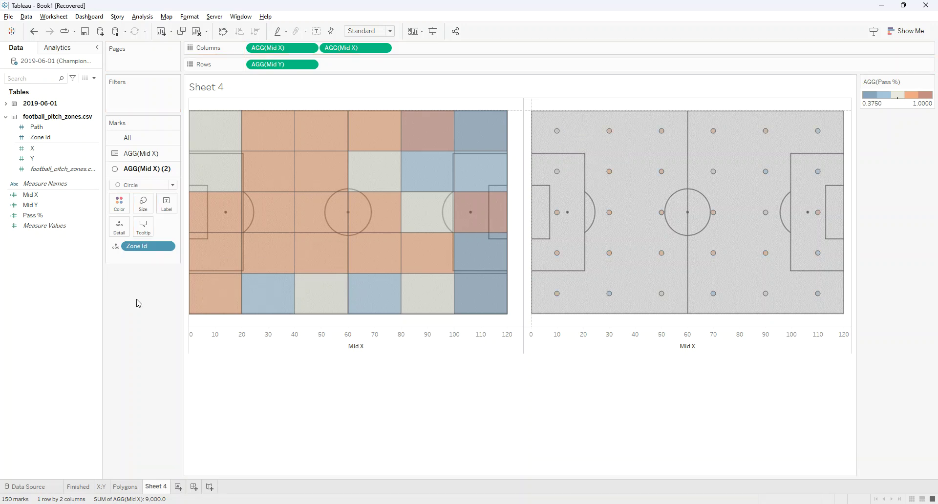
- Label the circles with Pass % and the 2019-06-01 count
{"action": "left_click", "coordinate": [44, 219]}
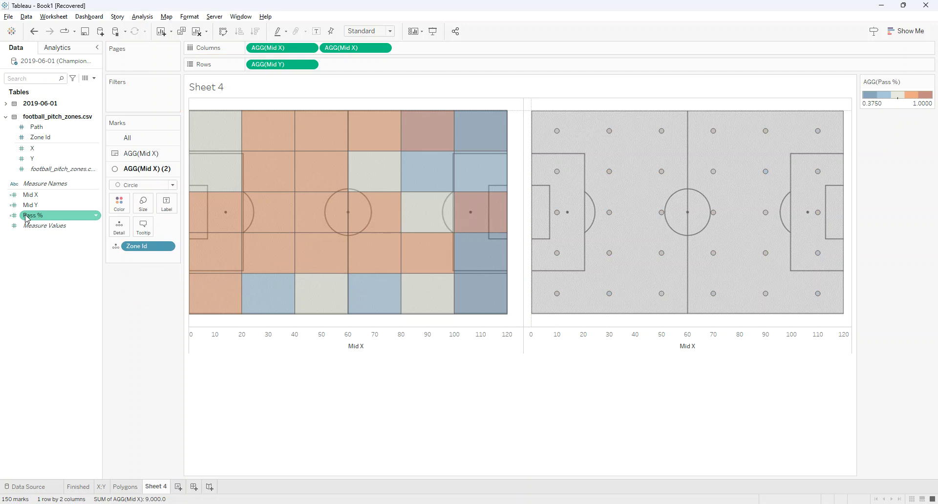
{"action": "left_click_drag", "start_coordinate": [27, 218], "coordinate": [167, 204]}
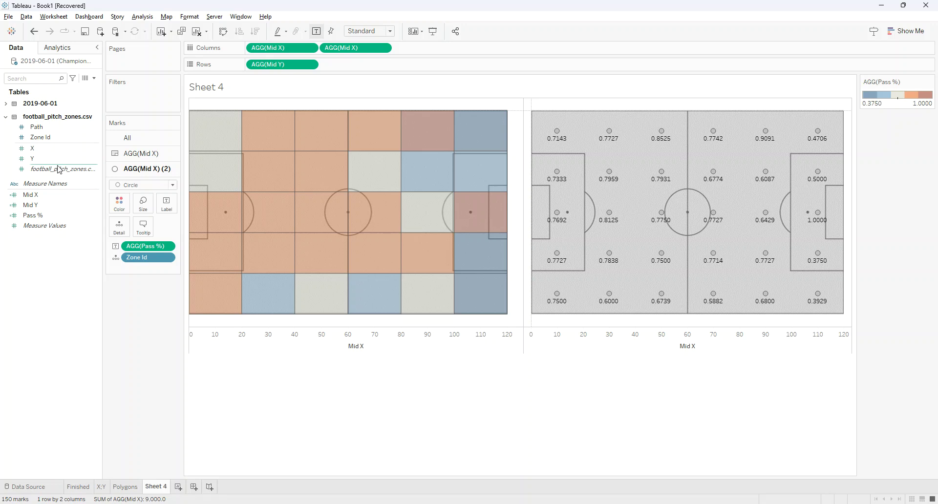
{"action": "left_click", "coordinate": [6, 104]}
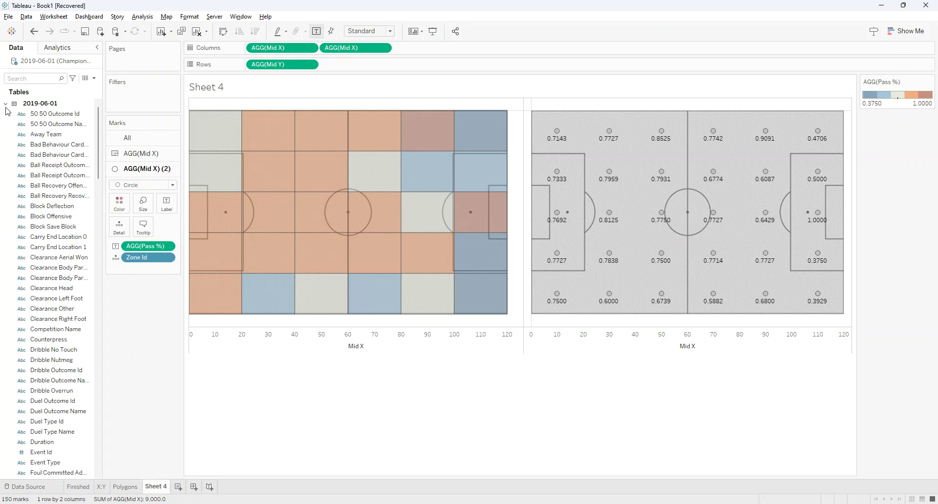
{"action": "scroll", "coordinate": [54, 247], "scroll_direction": "down", "scroll_amount": 20}
{"action": "left_click", "coordinate": [100, 348]}
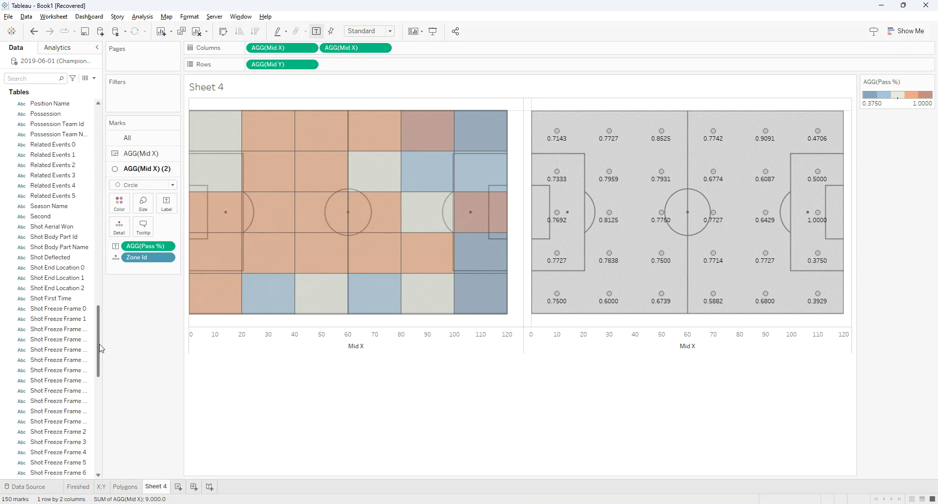
{"action": "scroll", "coordinate": [101, 348], "scroll_direction": "down", "scroll_amount": 15}
{"action": "left_click_drag", "start_coordinate": [58, 420], "coordinate": [167, 206]}
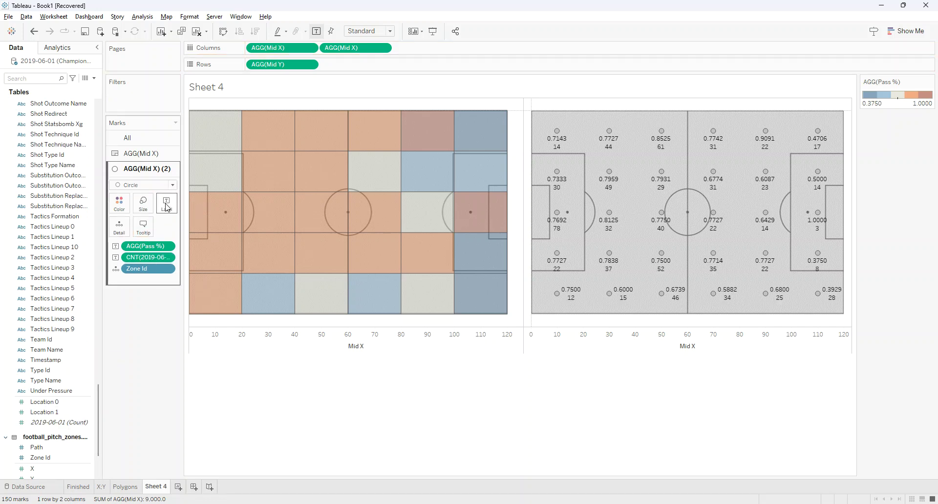
{"action": "right_click", "coordinate": [145, 246]}
- Format the Pass % labels as percentages with no decimal places
{"action": "left_click", "coordinate": [178, 292]}
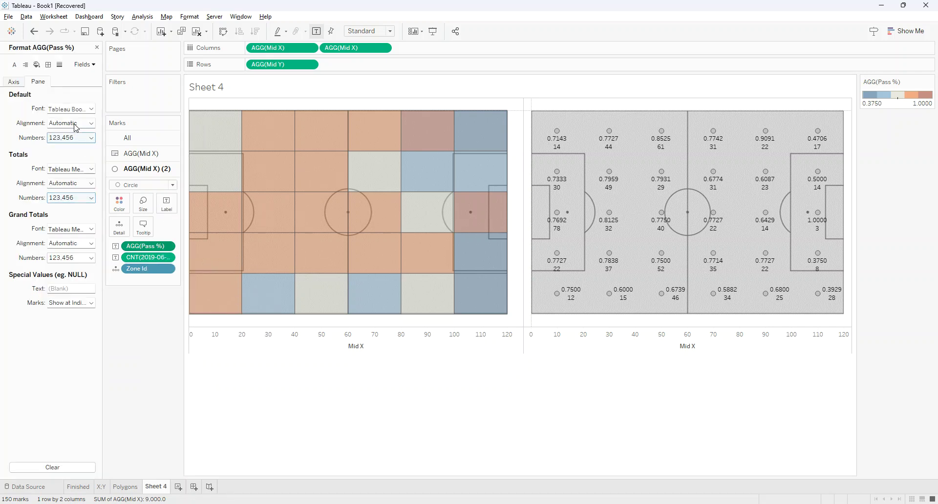
{"action": "left_click", "coordinate": [82, 139]}
{"action": "left_click", "coordinate": [67, 198]}
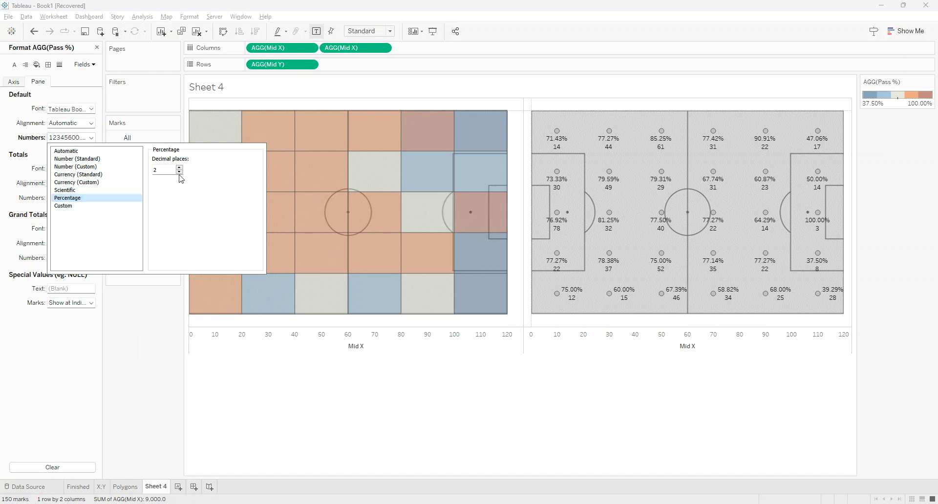
{"action": "double_click", "coordinate": [179, 173]}
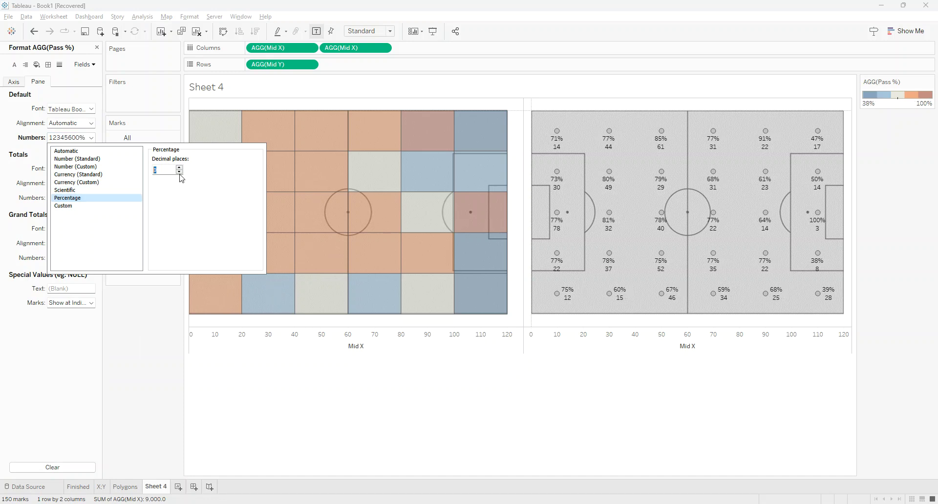
{"action": "left_click", "coordinate": [137, 348]}
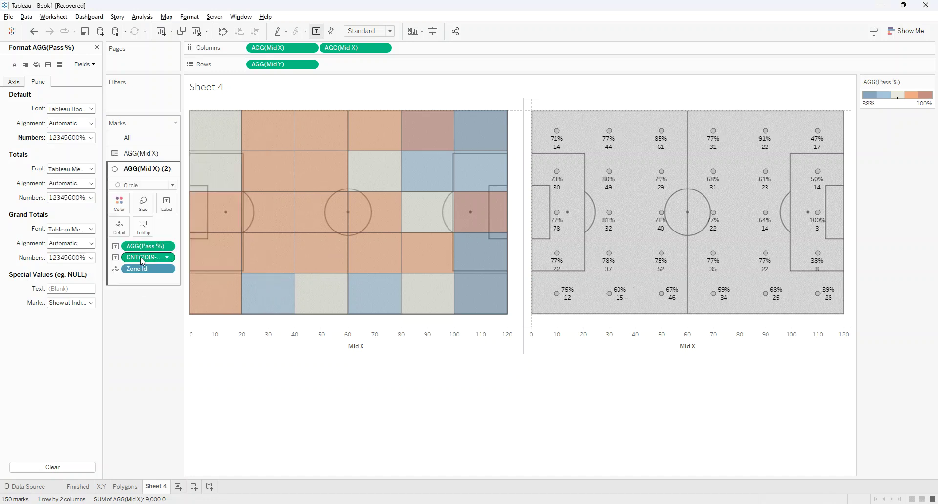
- Centre the labels horizontally and vertically and shrink the circles to minimum size
{"action": "left_click", "coordinate": [167, 203]}
{"action": "left_click", "coordinate": [226, 280]}
{"action": "left_click", "coordinate": [221, 318]}
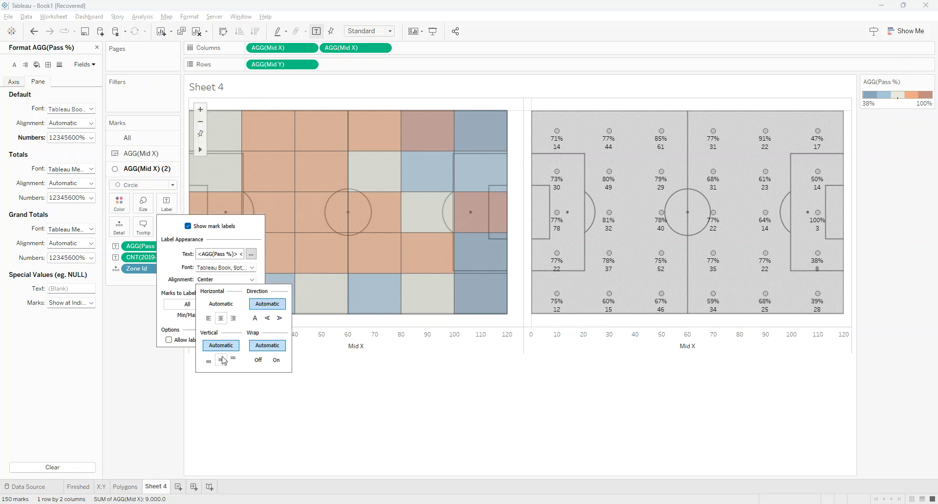
{"action": "left_click", "coordinate": [223, 361]}
{"action": "left_click", "coordinate": [142, 314]}
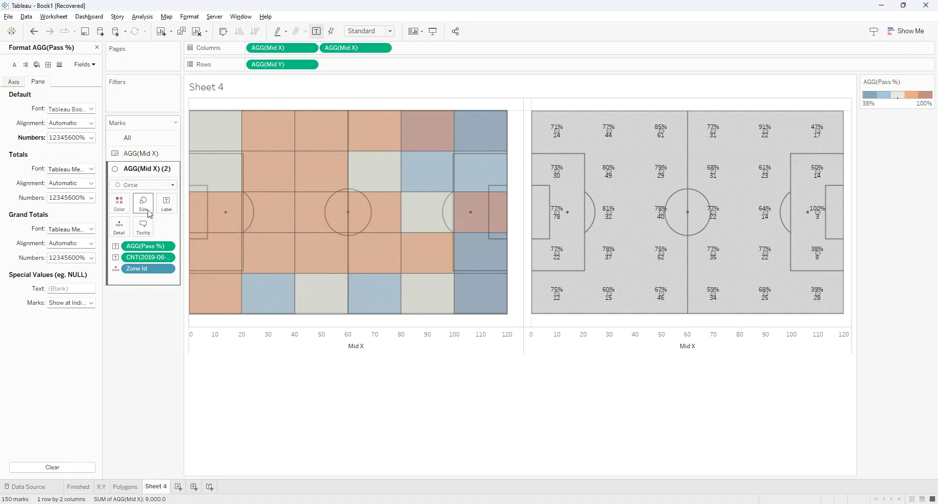
{"action": "left_click", "coordinate": [143, 202]}
{"action": "left_click_drag", "start_coordinate": [161, 228], "coordinate": [139, 229]}
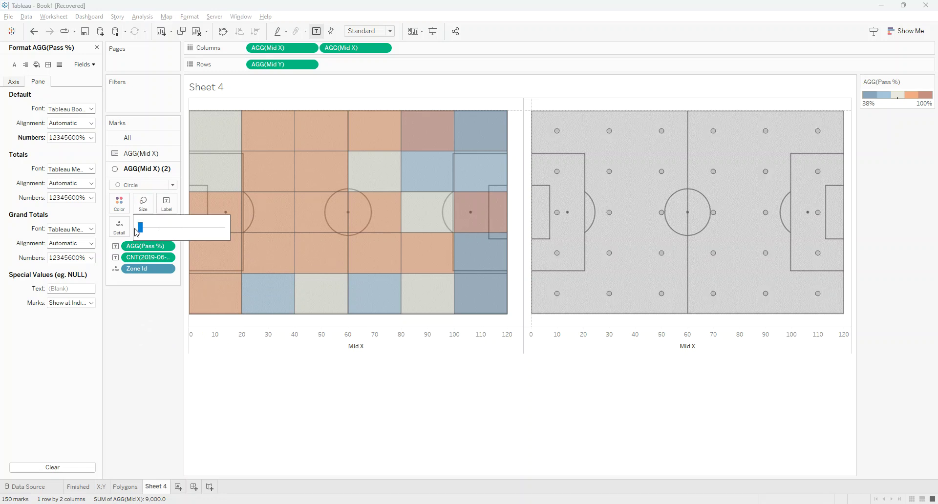
- Make the circles fully transparent with no border
{"action": "left_click", "coordinate": [119, 203]}
{"action": "left_click_drag", "start_coordinate": [142, 307], "coordinate": [114, 309]}
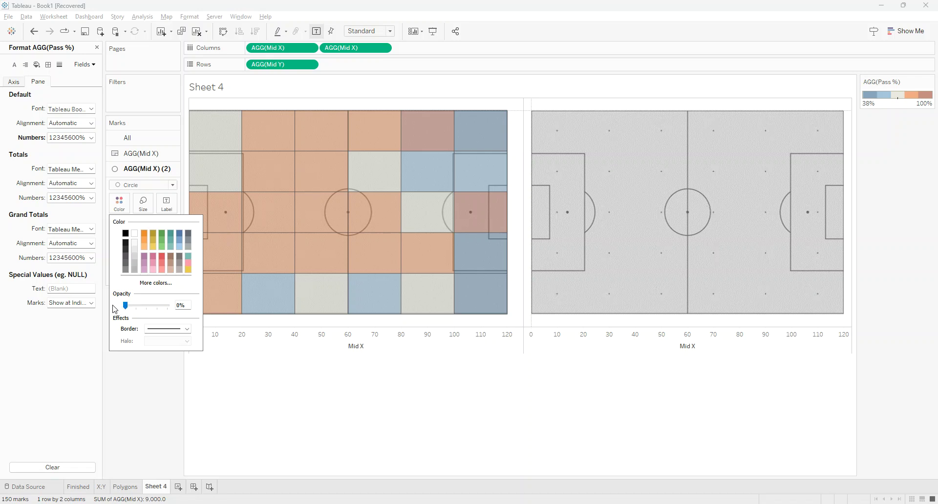
{"action": "left_click", "coordinate": [144, 328]}
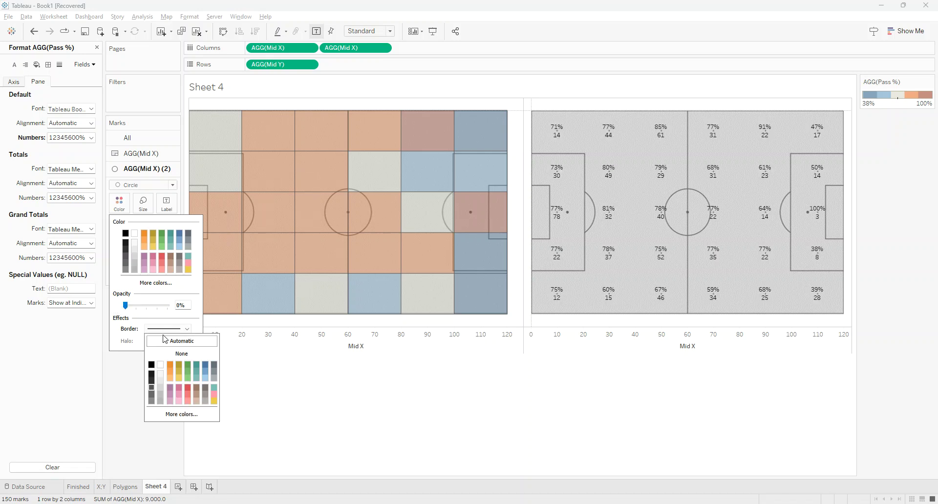
{"action": "left_click", "coordinate": [173, 355]}
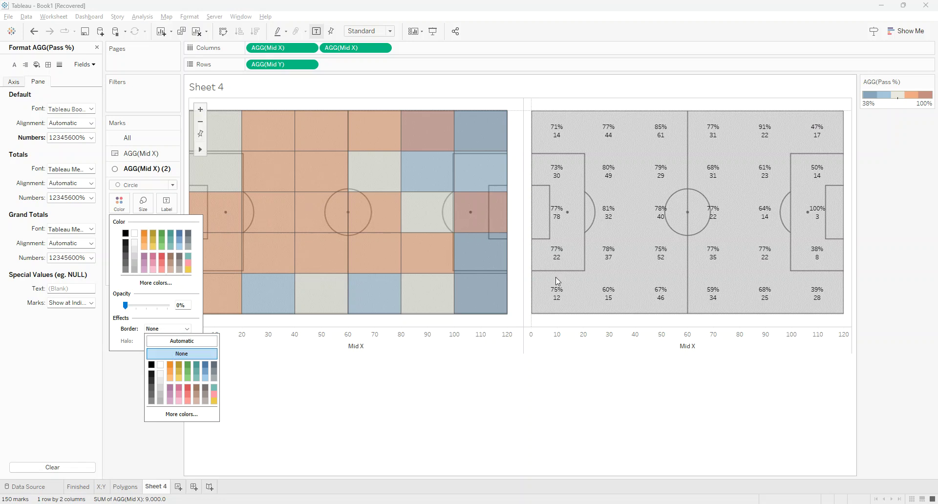
{"action": "left_click", "coordinate": [128, 371]}
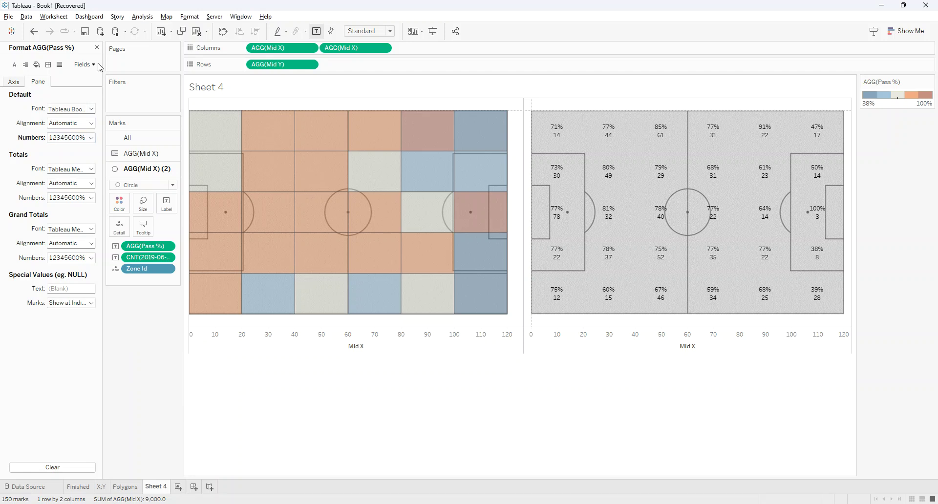
{"action": "left_click", "coordinate": [384, 49]}
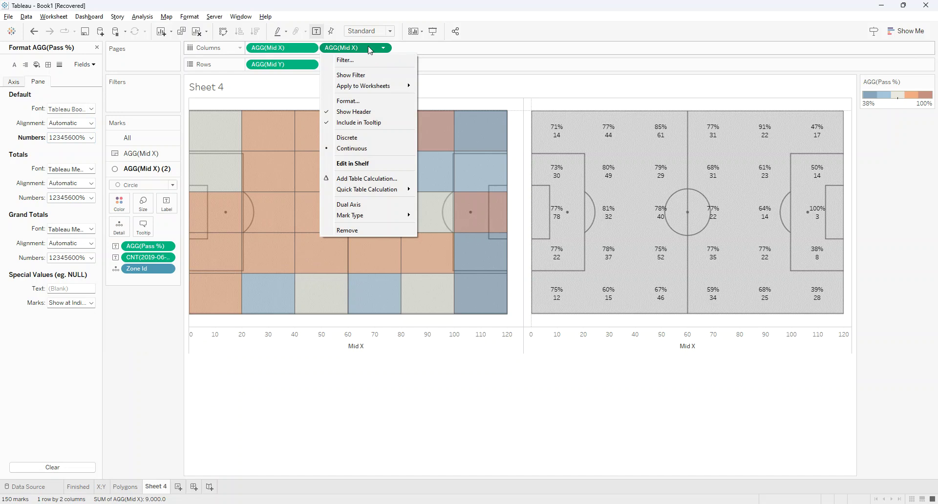
- Put the two Mid X panes on a synchronized dual axis and hide the axis headers
{"action": "left_click", "coordinate": [377, 207]}
{"action": "right_click", "coordinate": [516, 113]}
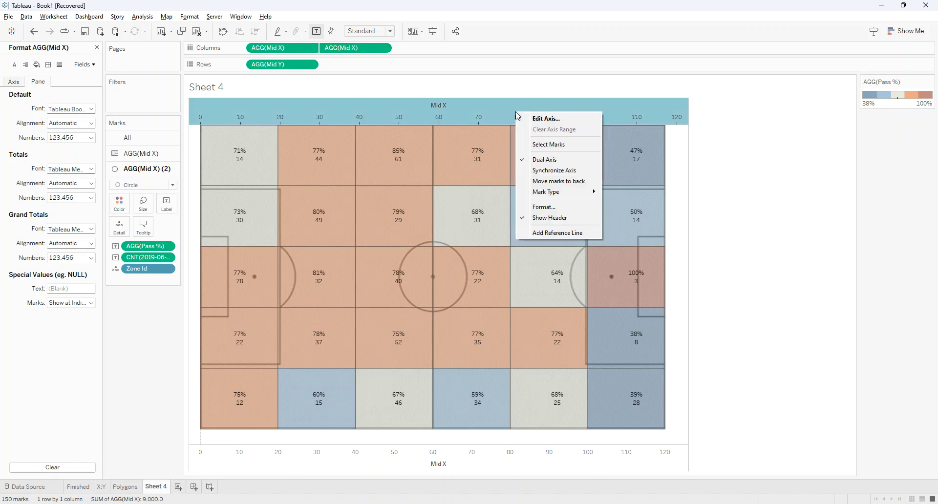
{"action": "left_click", "coordinate": [556, 171]}
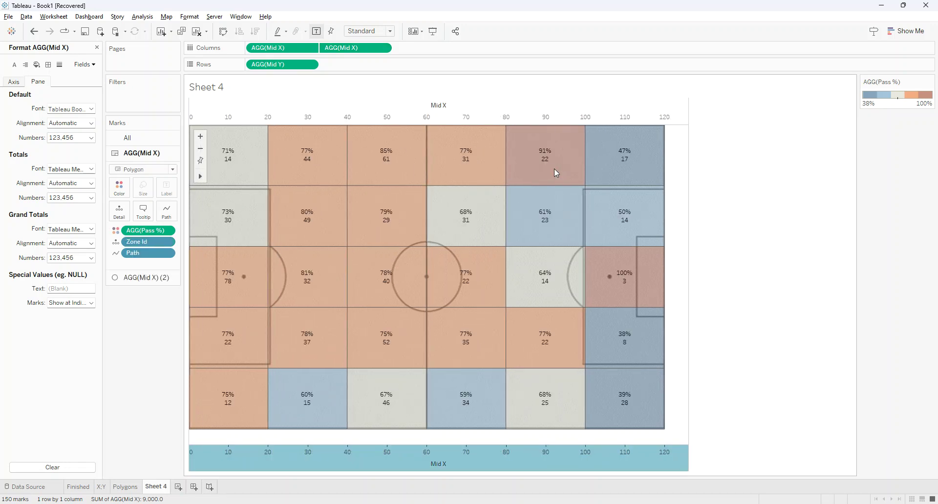
{"action": "right_click", "coordinate": [538, 110]}
{"action": "left_click", "coordinate": [574, 215]}
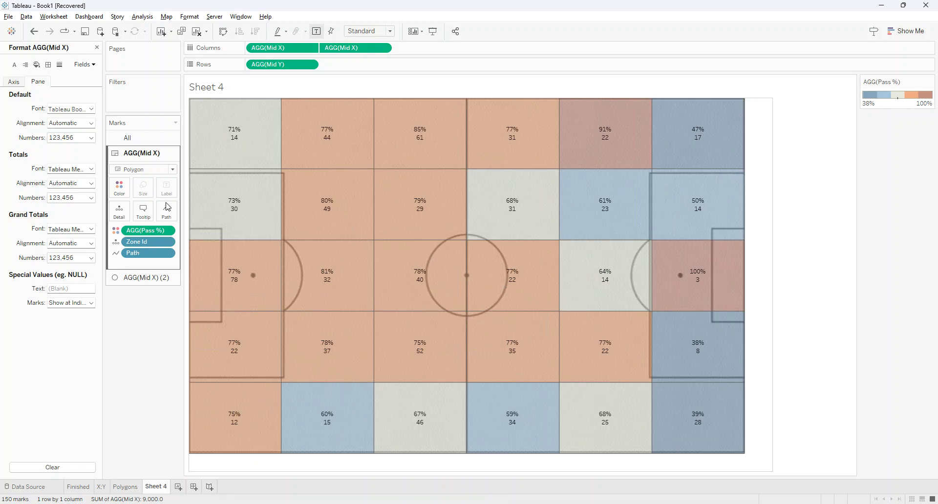
- Set the label layer's font size to 12
{"action": "left_click", "coordinate": [146, 277]}
{"action": "left_click", "coordinate": [168, 210]}
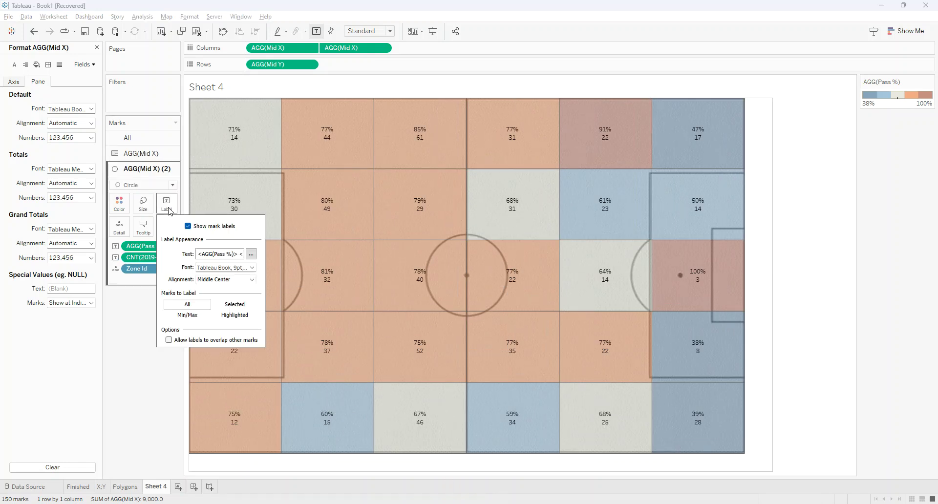
{"action": "left_click", "coordinate": [252, 267]}
{"action": "left_click", "coordinate": [219, 295]}
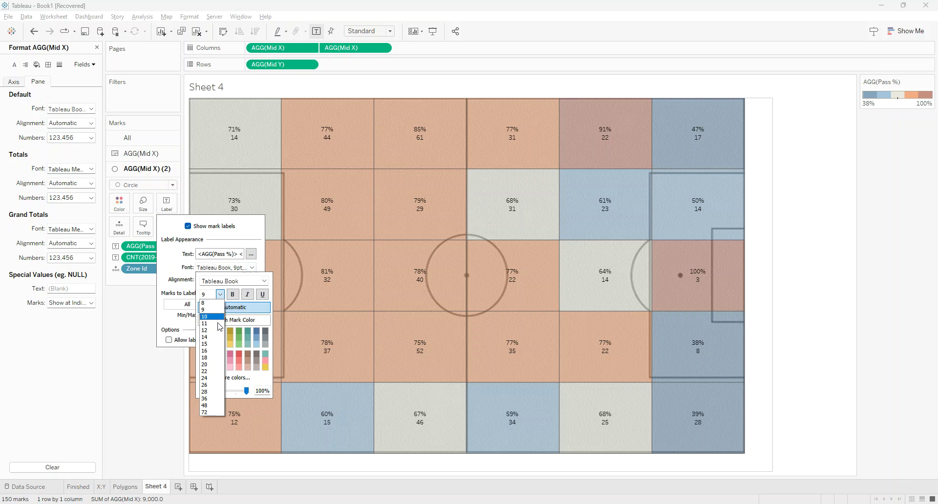
{"action": "left_click", "coordinate": [214, 341]}
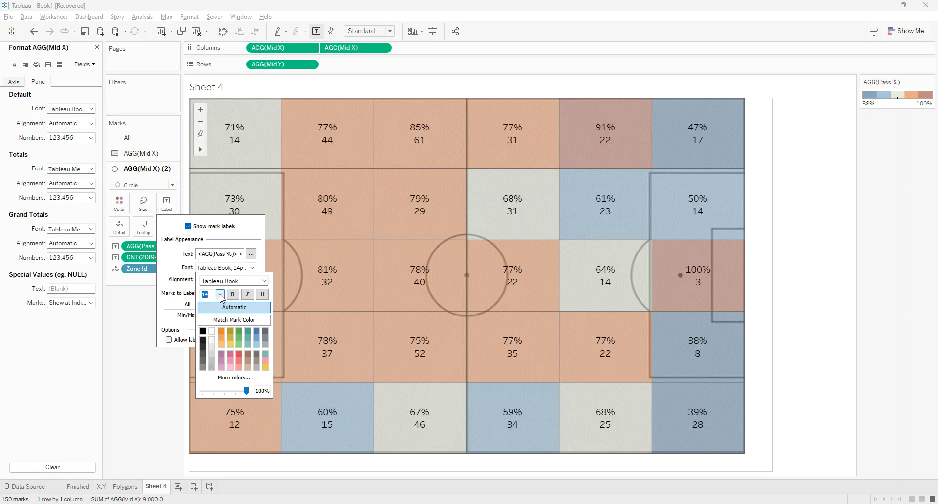
{"action": "left_click", "coordinate": [220, 294]}
{"action": "left_click", "coordinate": [213, 330]}
{"action": "left_click", "coordinate": [129, 338]}
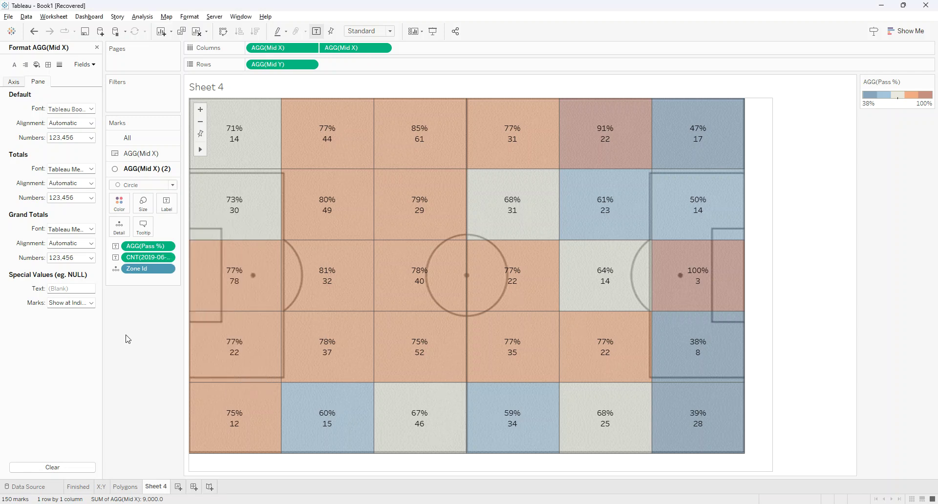
{"action": "left_click", "coordinate": [97, 47]}
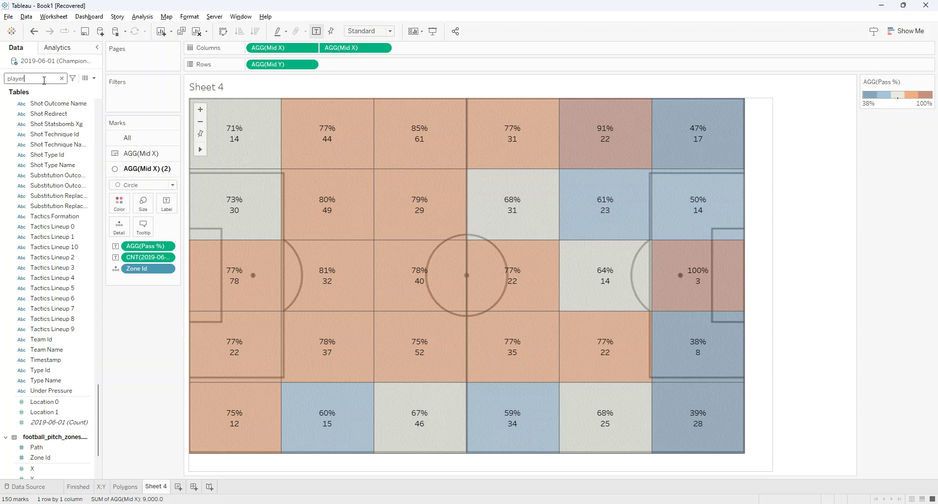
- Add a Player Name filter as a Single Value (list) and select one player
{"action": "right_click", "coordinate": [53, 125]}
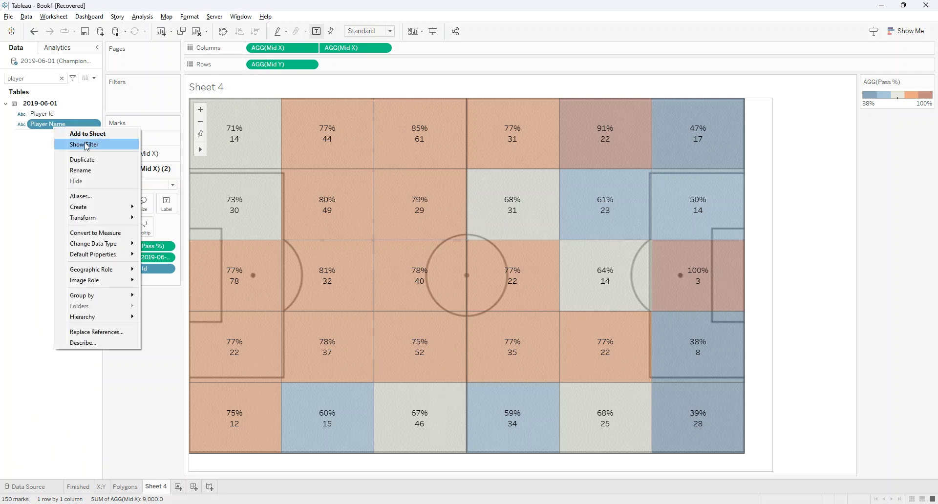
{"action": "left_click", "coordinate": [86, 146]}
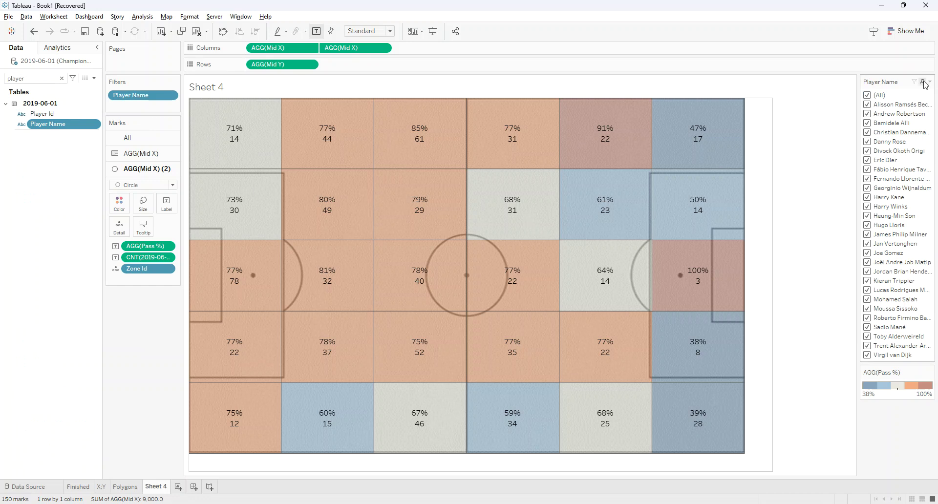
{"action": "left_click", "coordinate": [930, 82]}
{"action": "left_click", "coordinate": [868, 180]}
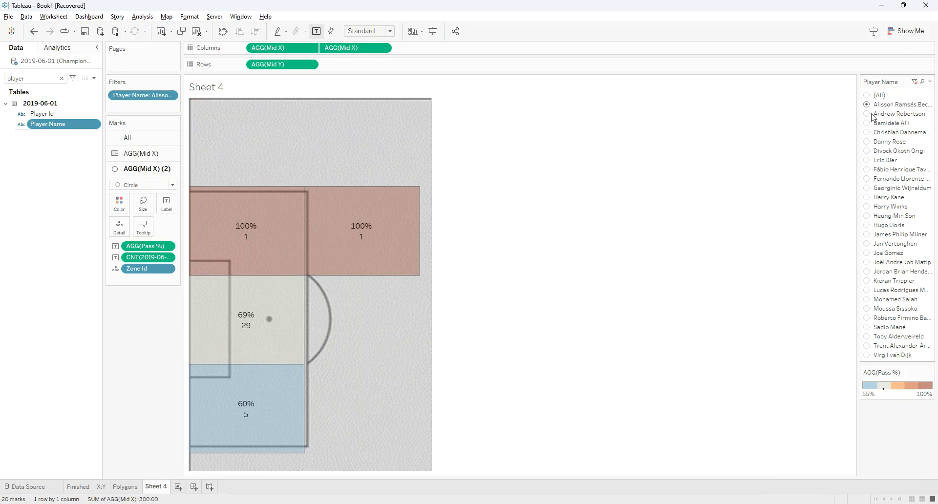
{"action": "left_click", "coordinate": [868, 142]}
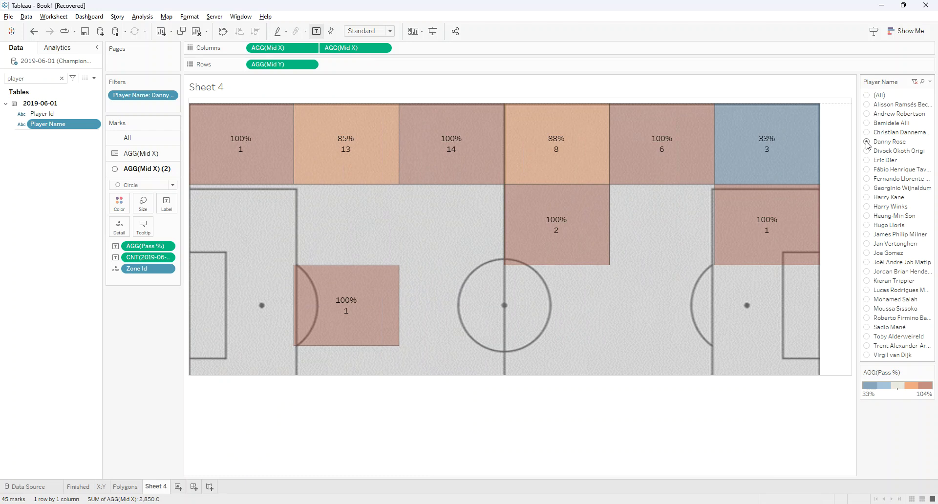
- Show the Mid X and Mid Y axis headers around the pitch
{"action": "left_click", "coordinate": [309, 47]}
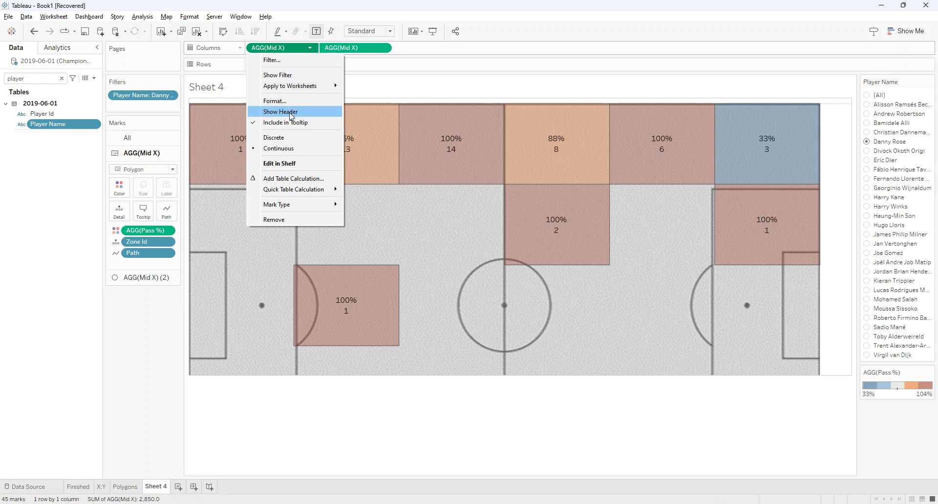
{"action": "left_click", "coordinate": [289, 116]}
{"action": "left_click", "coordinate": [310, 64]}
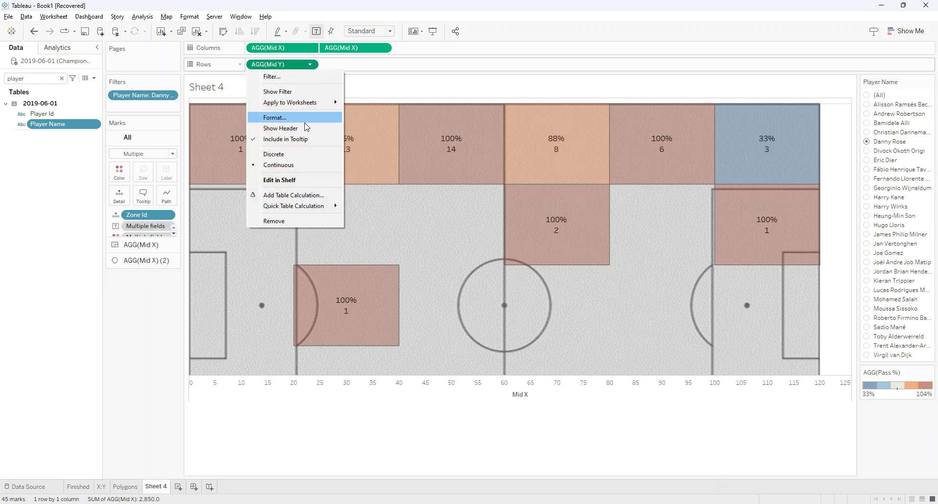
{"action": "left_click", "coordinate": [286, 129]}
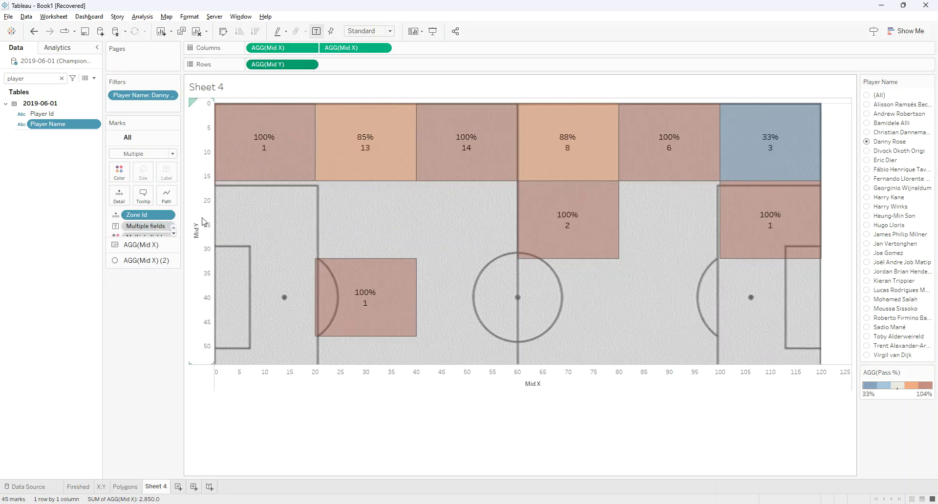
- Give the Mid Y axis a custom fixed range from 0 to 80
{"action": "right_click", "coordinate": [204, 221]}
{"action": "left_click", "coordinate": [229, 225]}
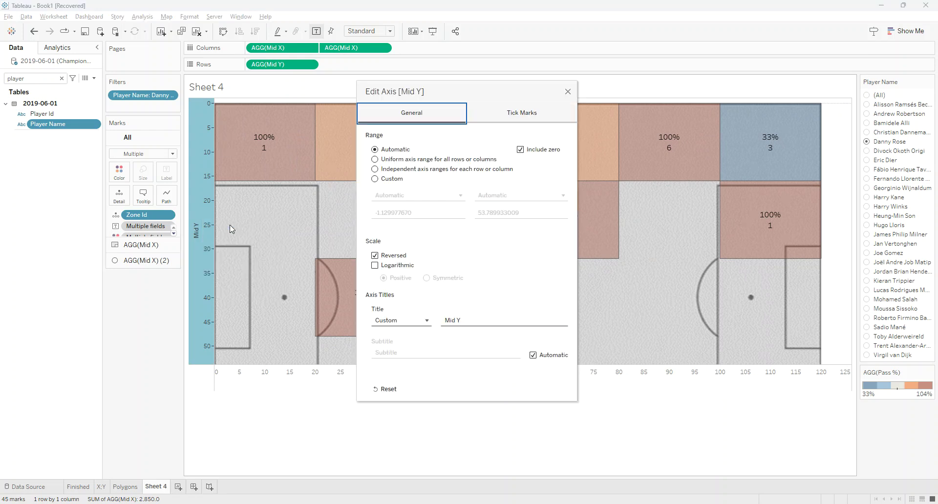
{"action": "left_click", "coordinate": [390, 160]}
{"action": "left_click", "coordinate": [375, 179]}
{"action": "left_click", "coordinate": [416, 213]}
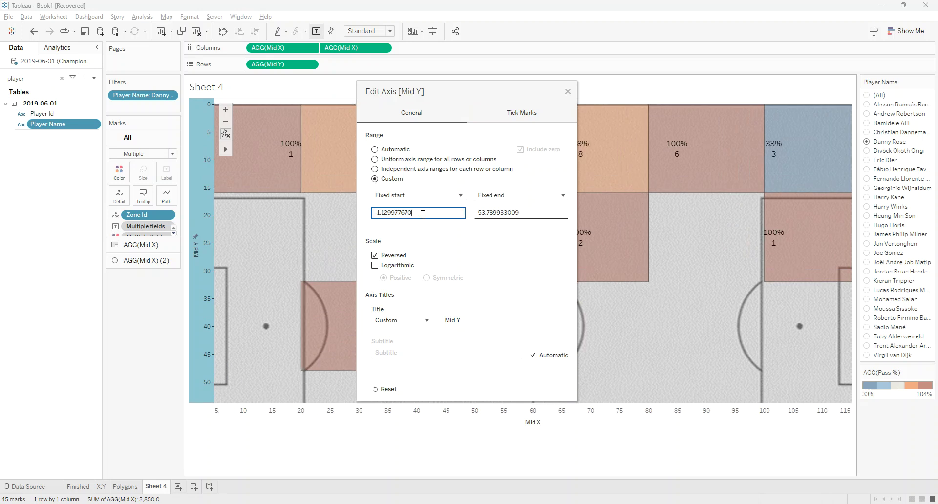
{"action": "left_click_drag", "start_coordinate": [415, 213], "coordinate": [365, 215]}
{"action": "type", "text": "0"}
{"action": "key", "text": "Tab"}
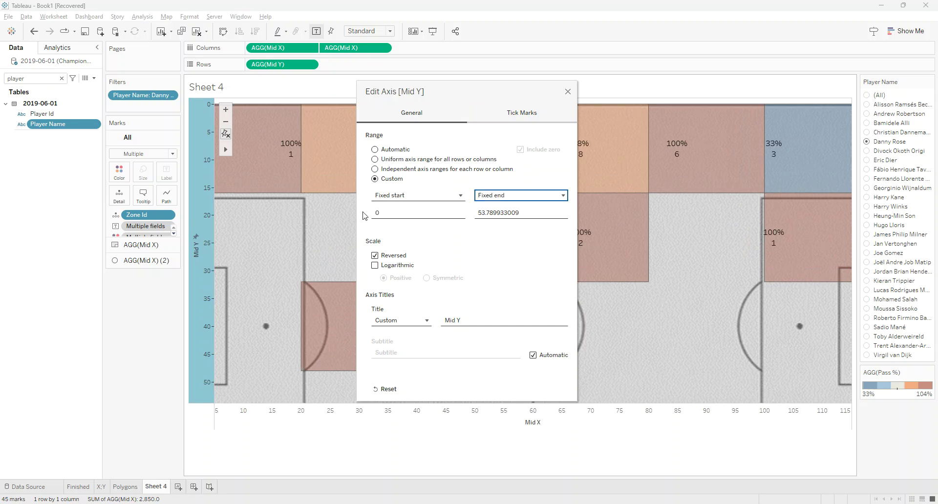
{"action": "key", "text": "Tab"}
{"action": "type", "text": "120"}
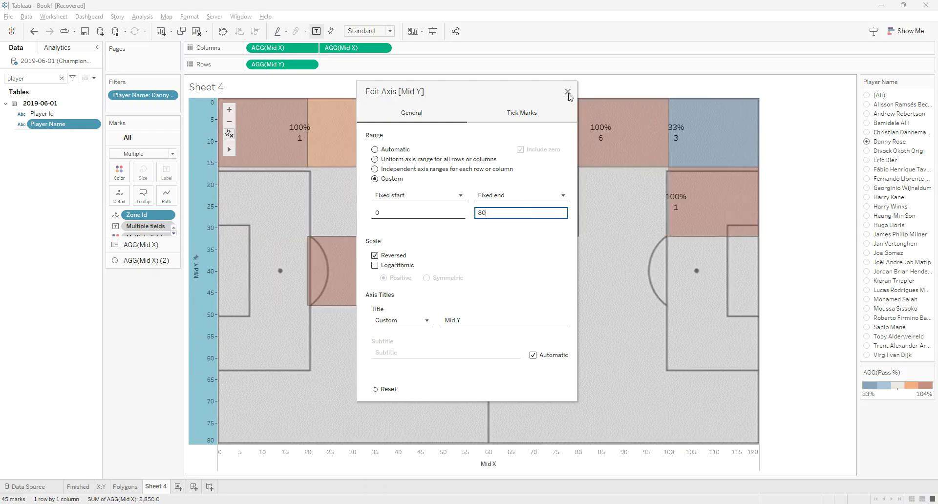
{"action": "left_click", "coordinate": [568, 92]}
- Fix the Mid X axis at 0–120, then hide its header
{"action": "right_click", "coordinate": [364, 461]}
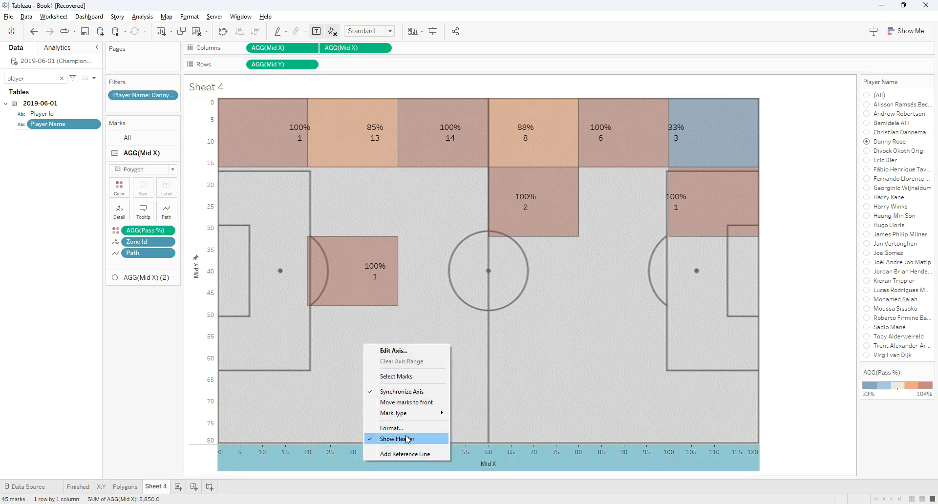
{"action": "left_click", "coordinate": [386, 350]}
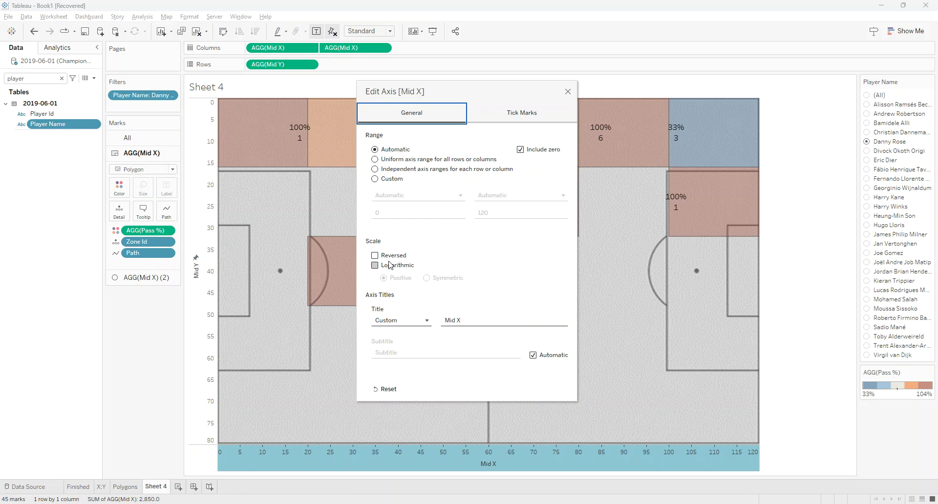
{"action": "left_click", "coordinate": [375, 179]}
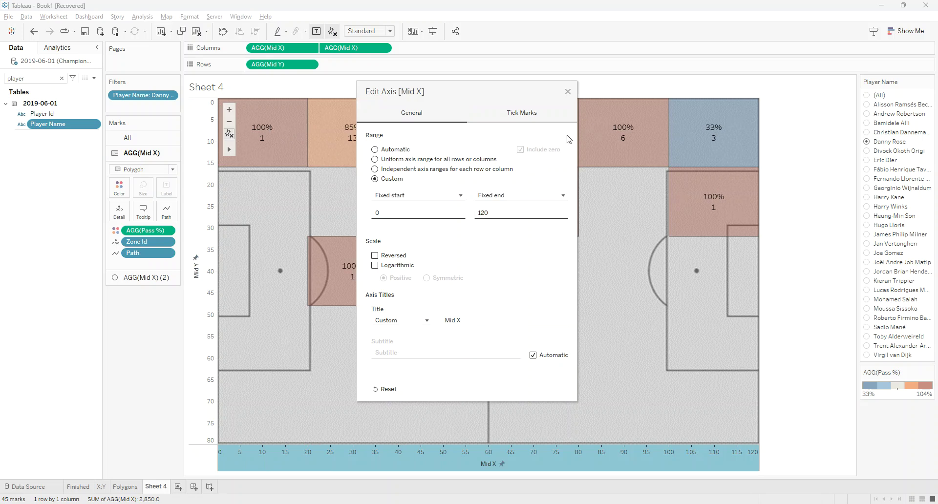
{"action": "left_click", "coordinate": [571, 94]}
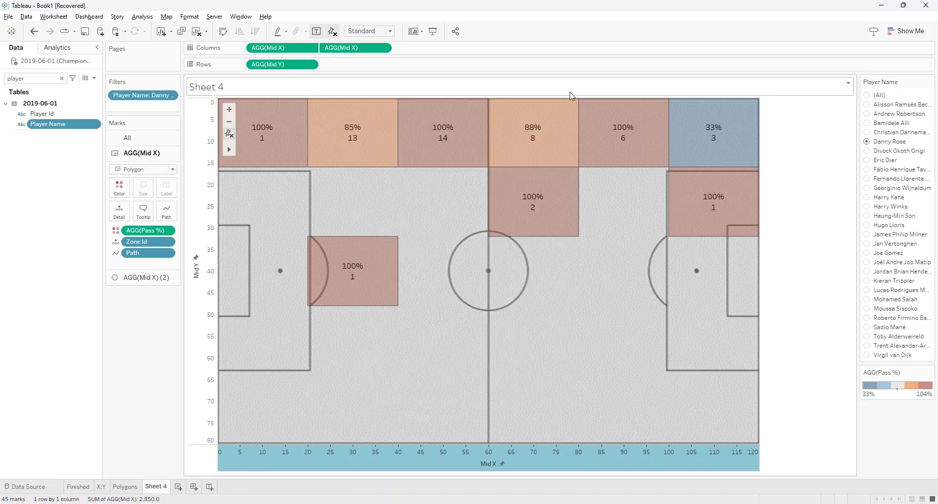
{"action": "right_click", "coordinate": [508, 461]}
{"action": "left_click", "coordinate": [542, 440]}
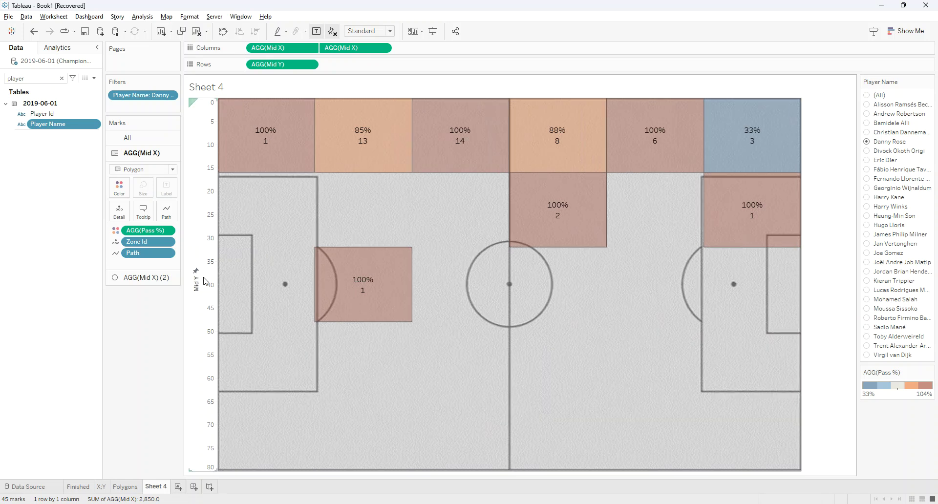
- Hide the Mid Y axis header and switch the Player Name filter through three other players
{"action": "right_click", "coordinate": [206, 274]}
{"action": "left_click", "coordinate": [230, 331]}
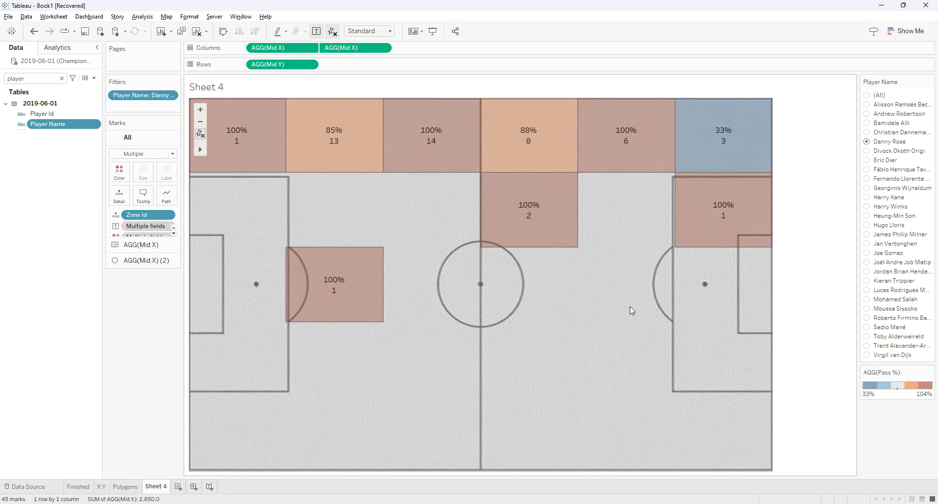
{"action": "left_click", "coordinate": [868, 253]}
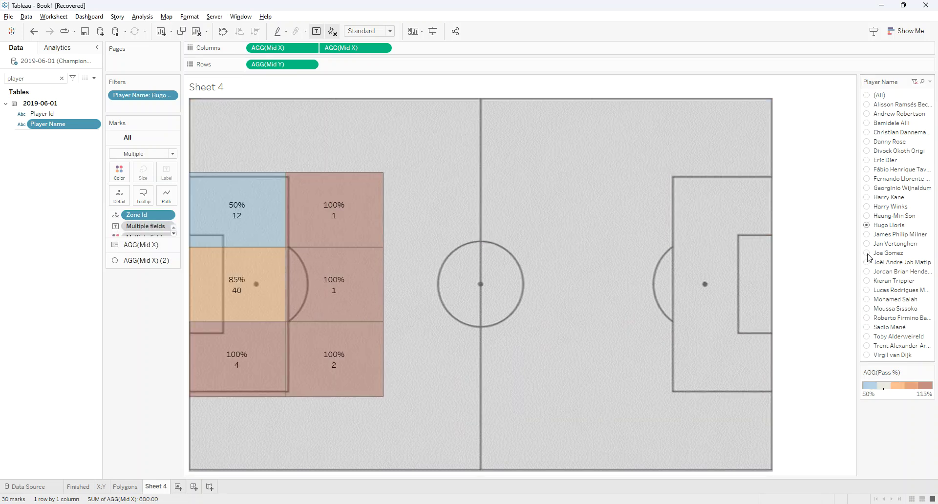
{"action": "left_click", "coordinate": [868, 281]}
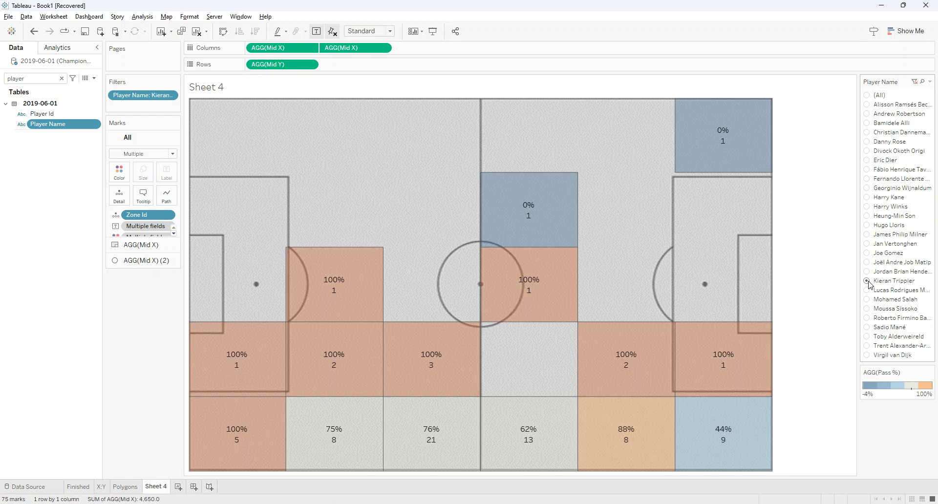
{"action": "left_click", "coordinate": [867, 327]}
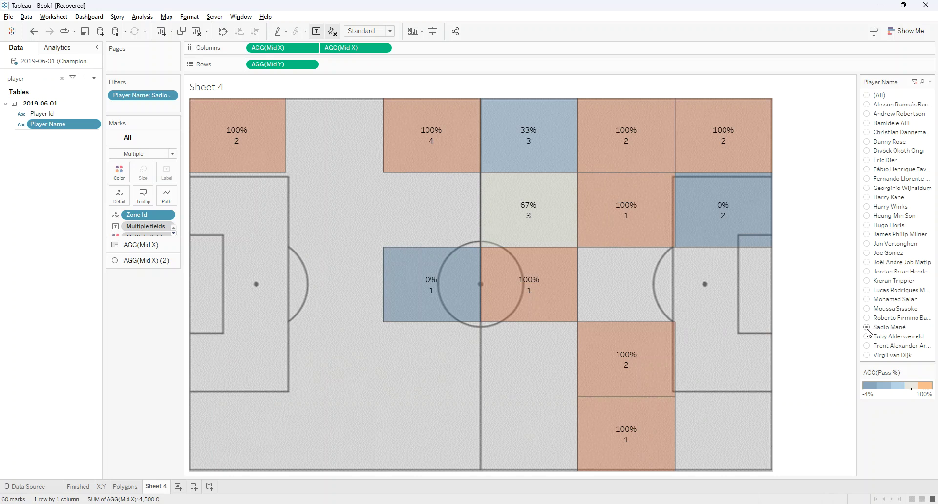